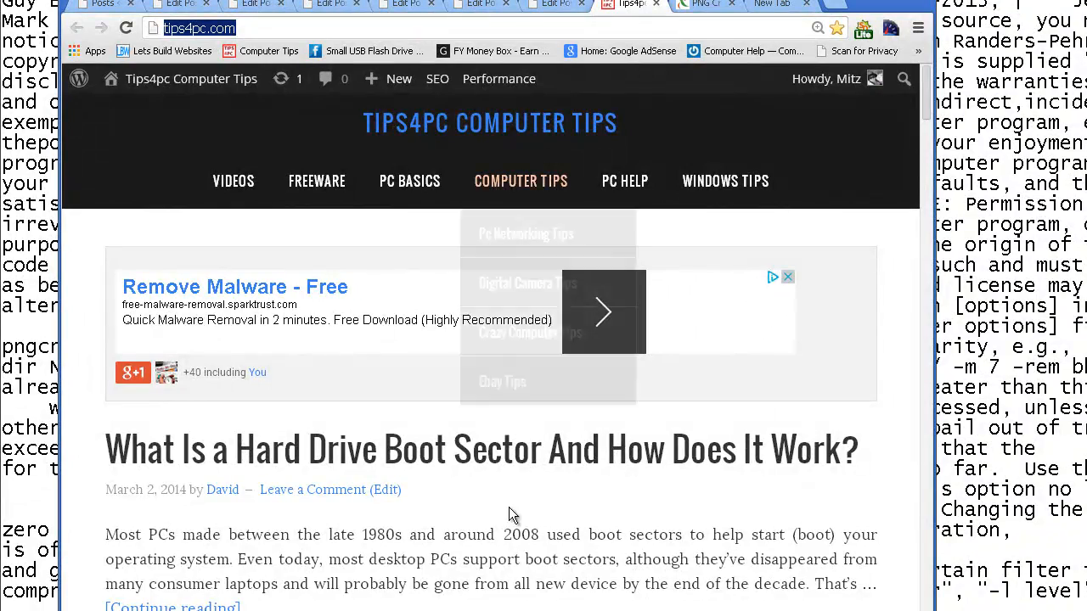
# Open the article on using TDSSKiller.exe to remove a rootkit virus and scroll through its screenshots.
pyautogui.scroll(-5, 424, 476)
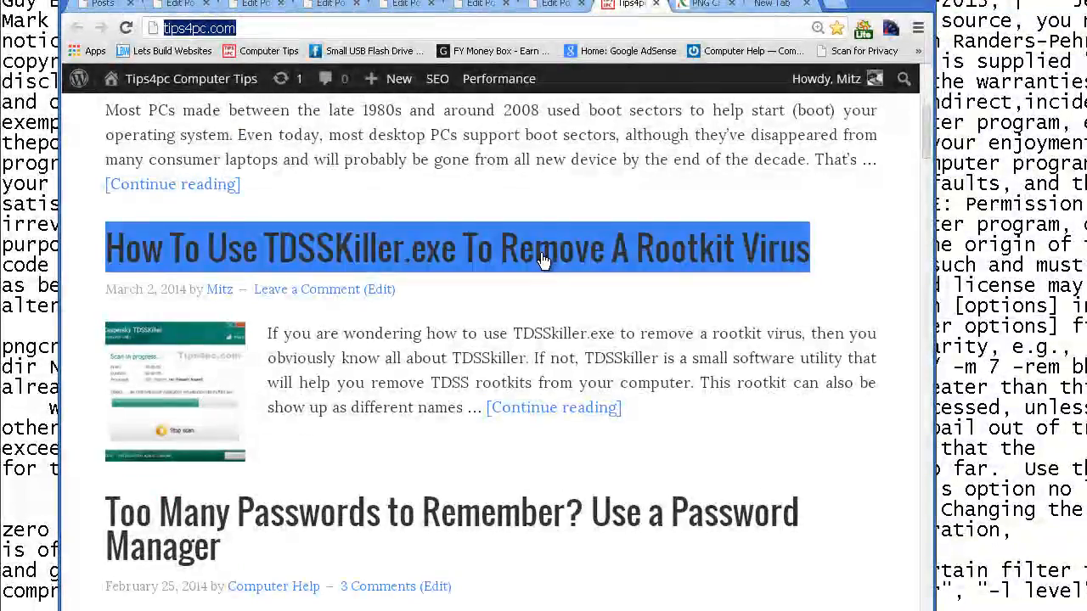
pyautogui.click(518, 257)
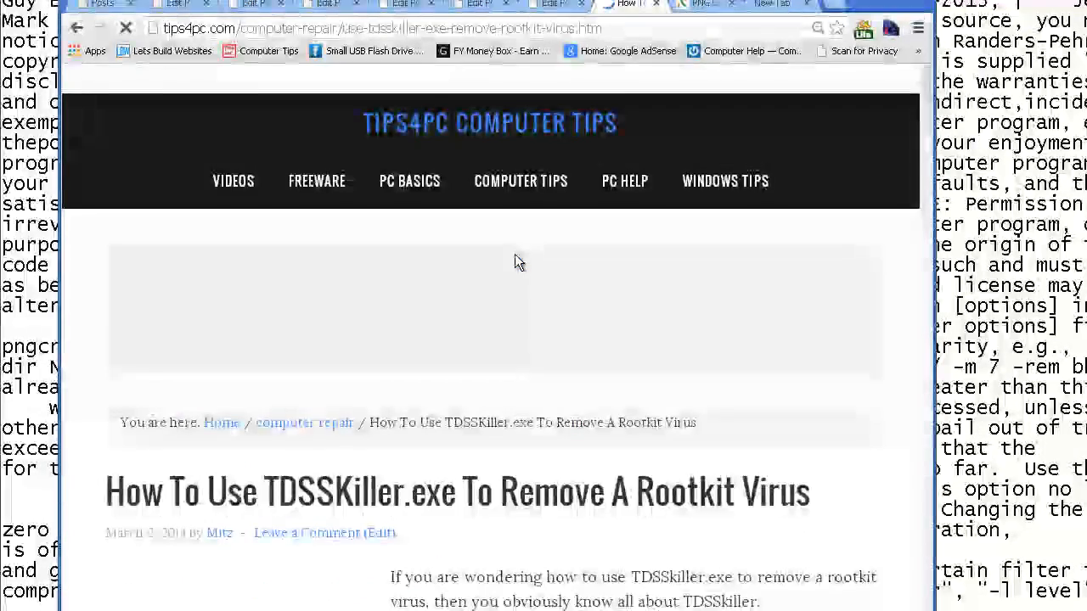
pyautogui.scroll(-7, 512, 336)
pyautogui.scroll(-4, 512, 336)
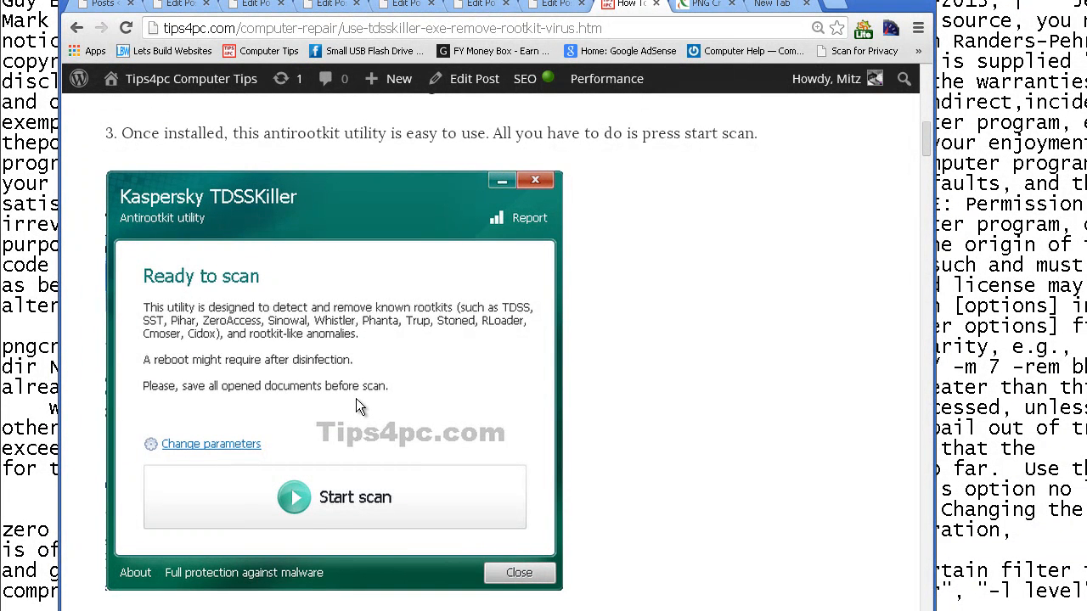
pyautogui.scroll(-9, 714, 322)
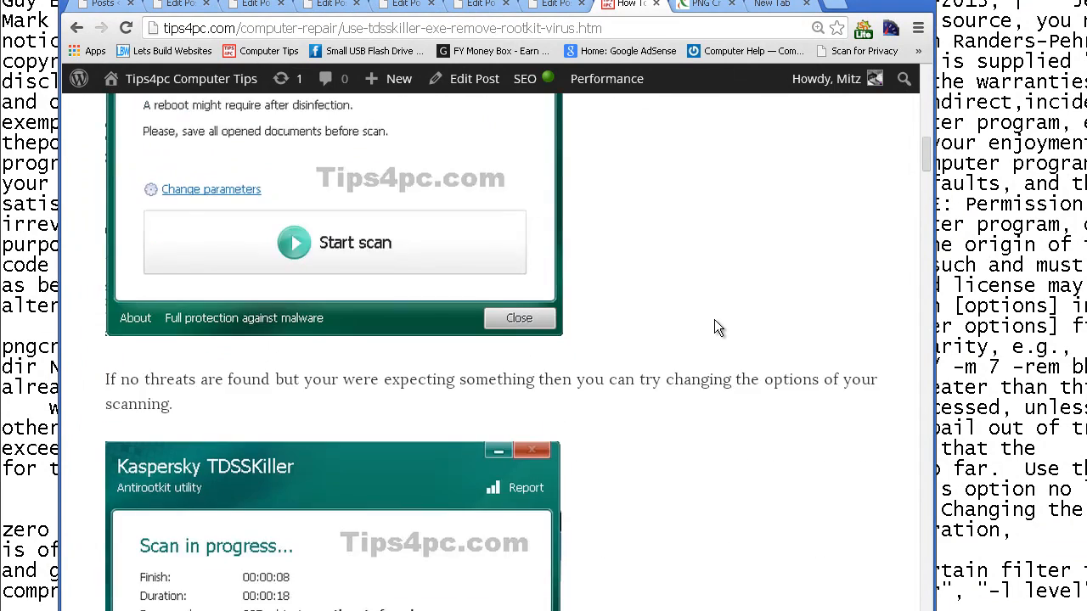
pyautogui.scroll(-6, 713, 327)
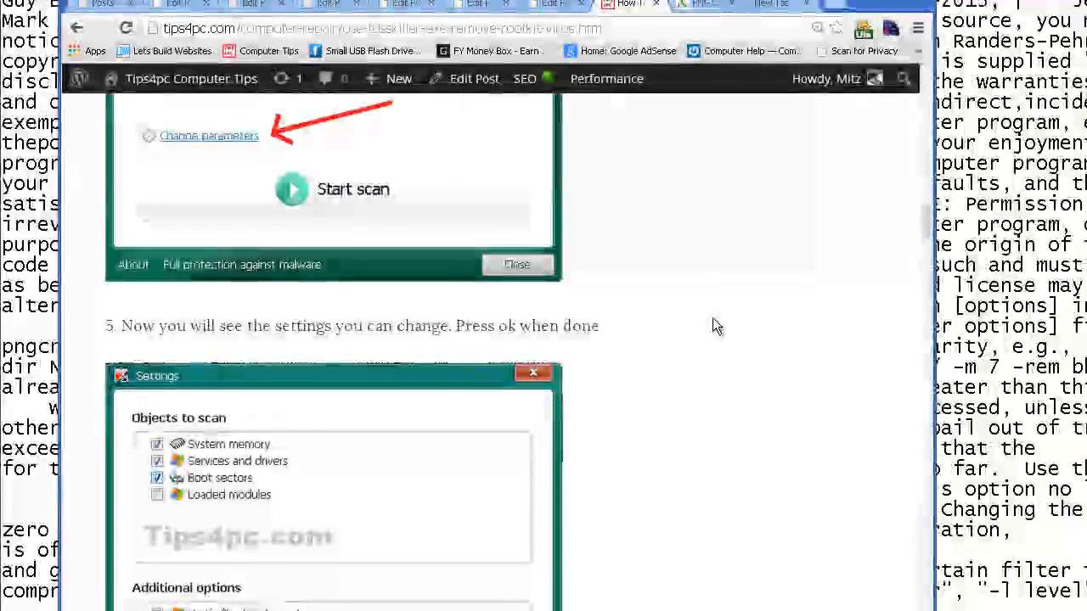
pyautogui.scroll(5, 713, 326)
pyautogui.scroll(15, 710, 325)
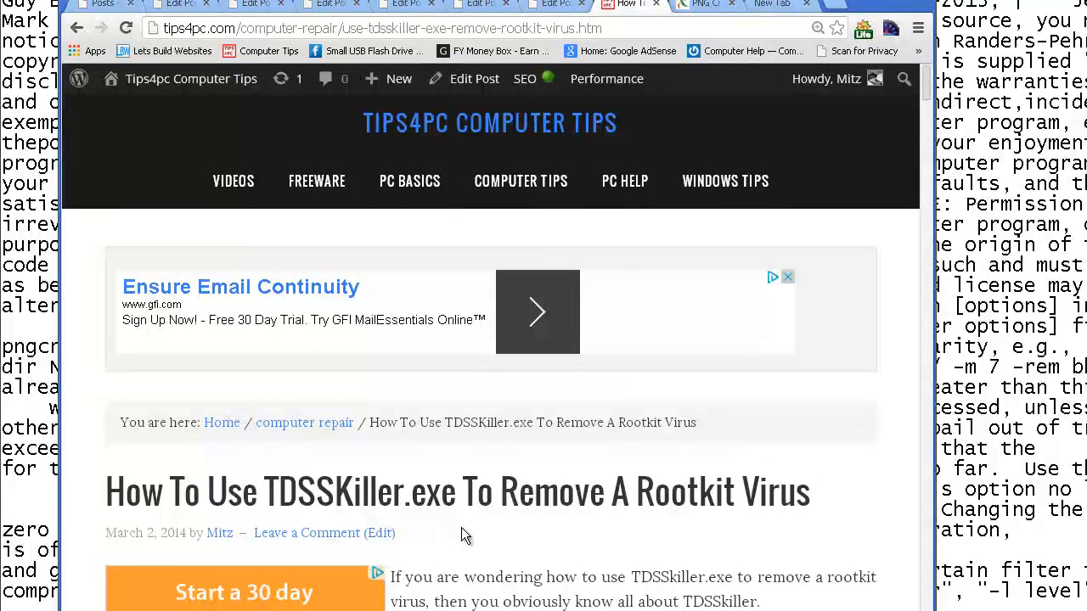
# Switch to the PNG Crush easy install page and read its install and use instructions.
pyautogui.click(702, 6)
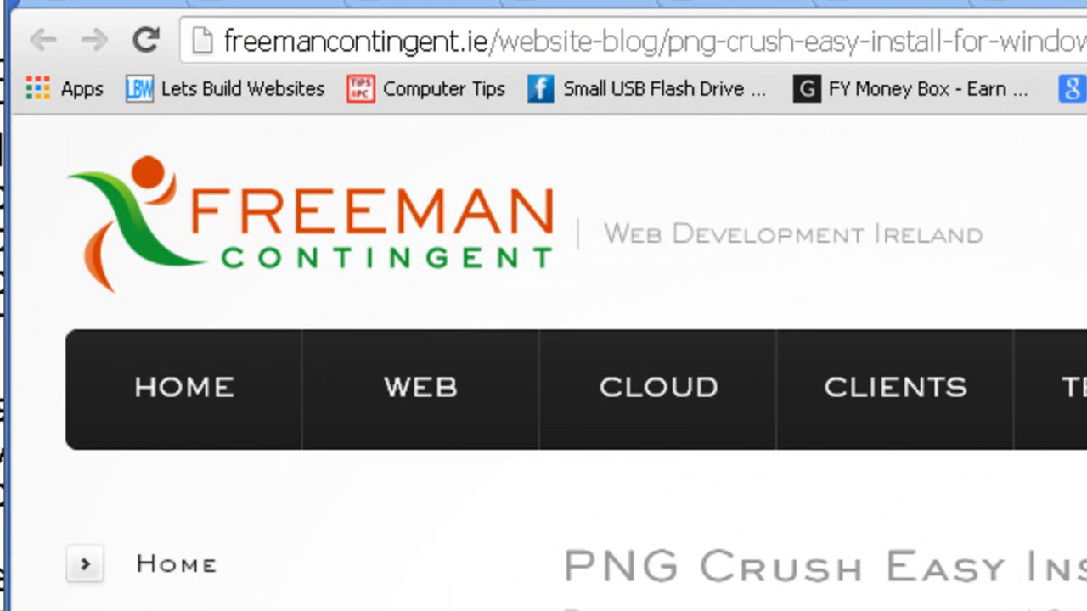
pyautogui.scroll(-4, 560, 365)
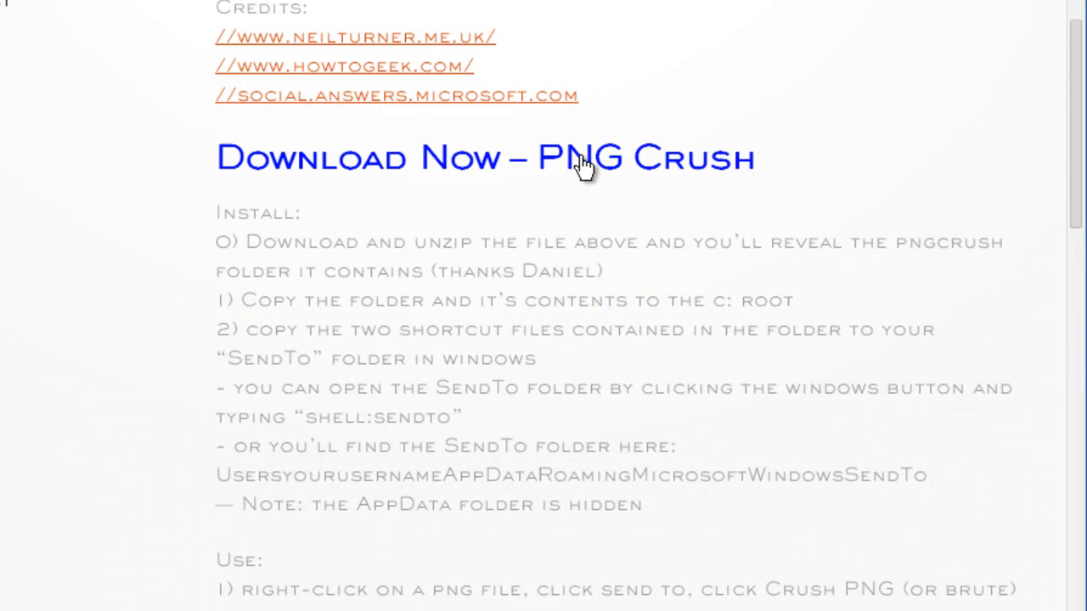
pyautogui.scroll(-2, 640, 373)
pyautogui.scroll(-3, 641, 374)
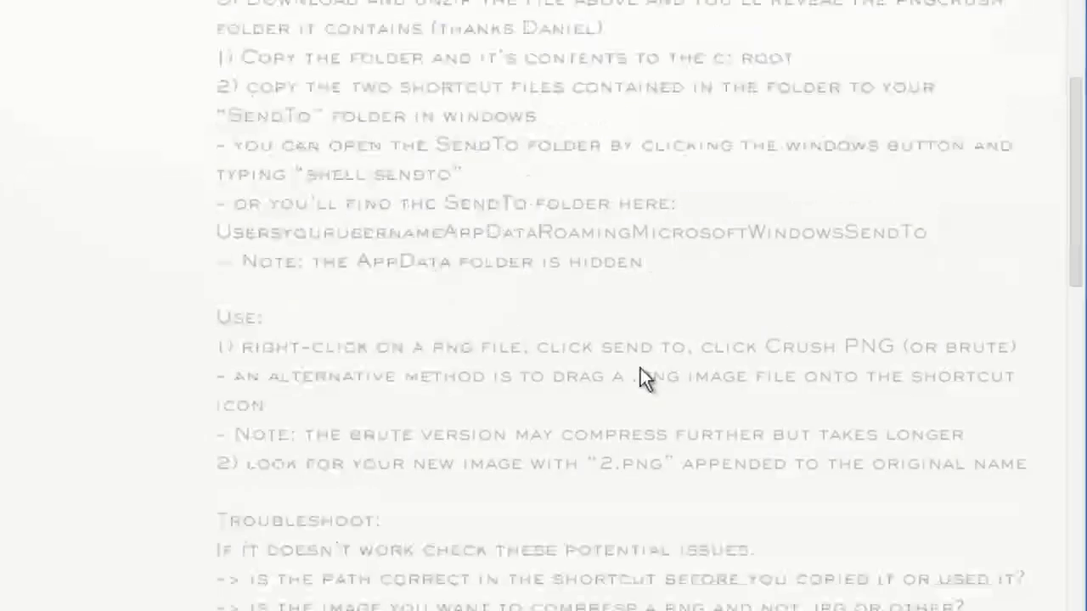
pyautogui.scroll(-3, 638, 369)
pyautogui.scroll(9, 639, 369)
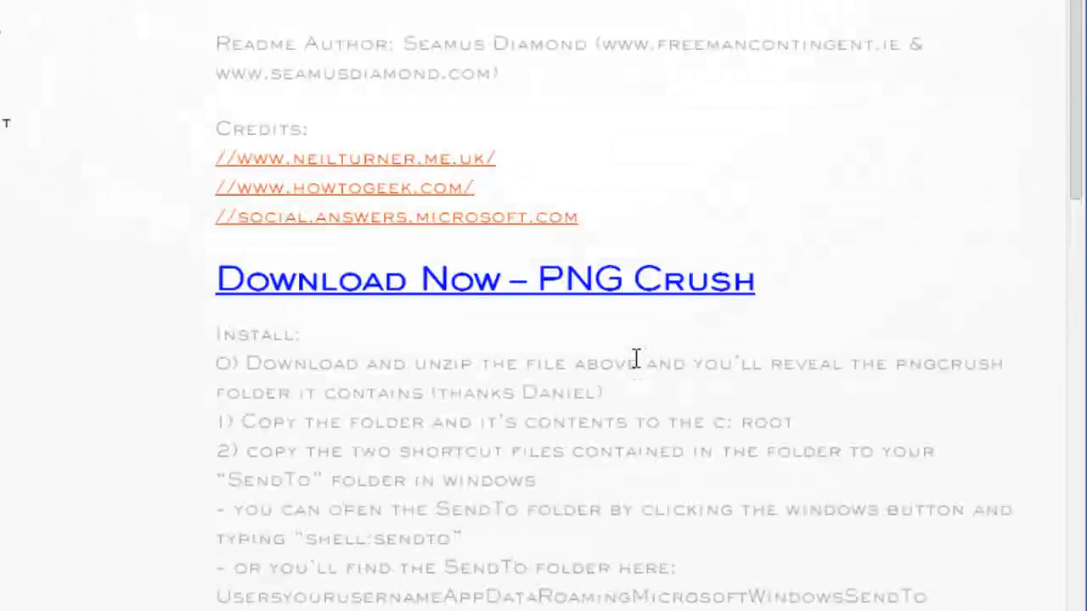
pyautogui.scroll(-3, 552, 449)
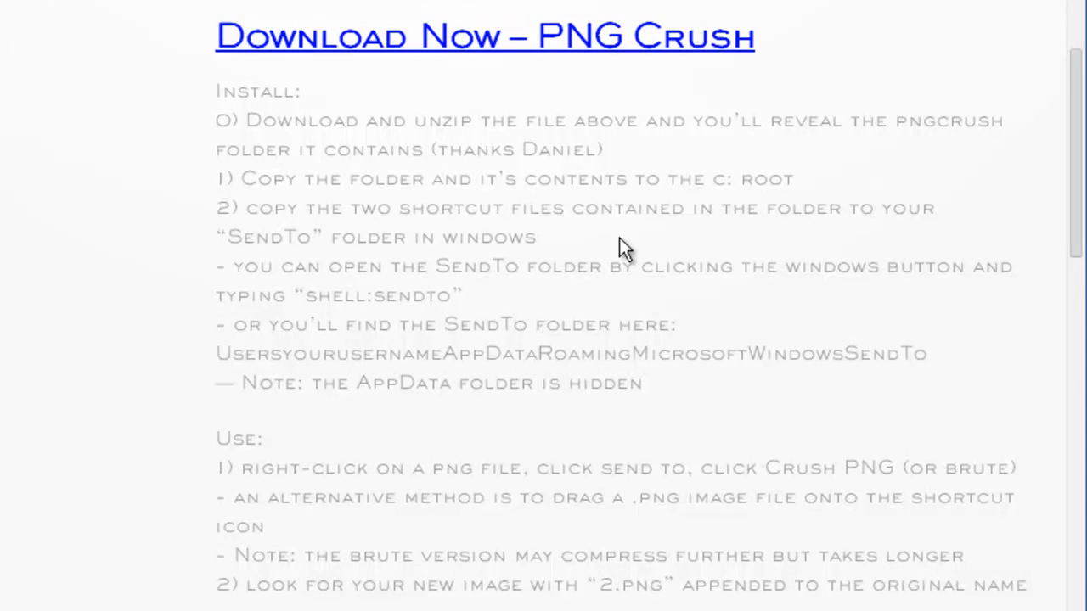
pyautogui.scroll(-5, 530, 340)
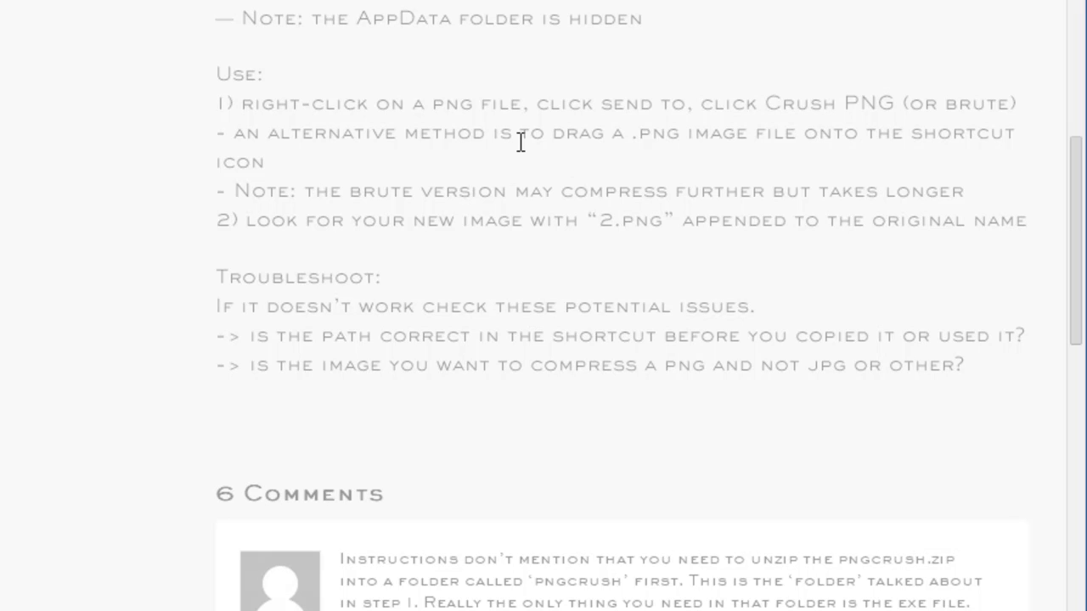
pyautogui.scroll(10, 521, 176)
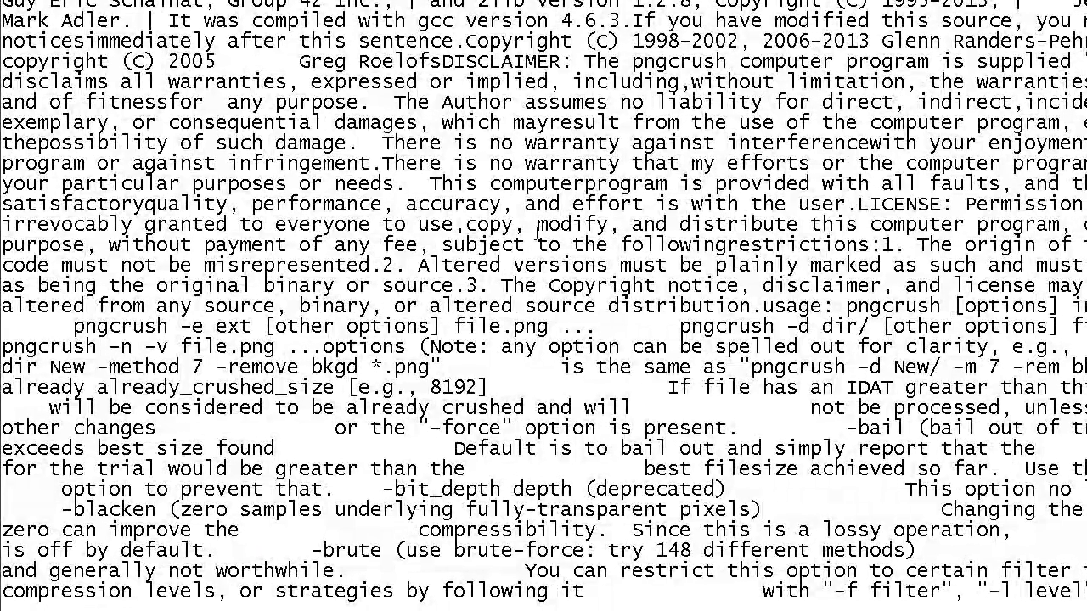
# Scroll through the pngcrush usage and options text to review its command options.
pyautogui.scroll(-9, 530, 270)
pyautogui.scroll(-11, 466, 228)
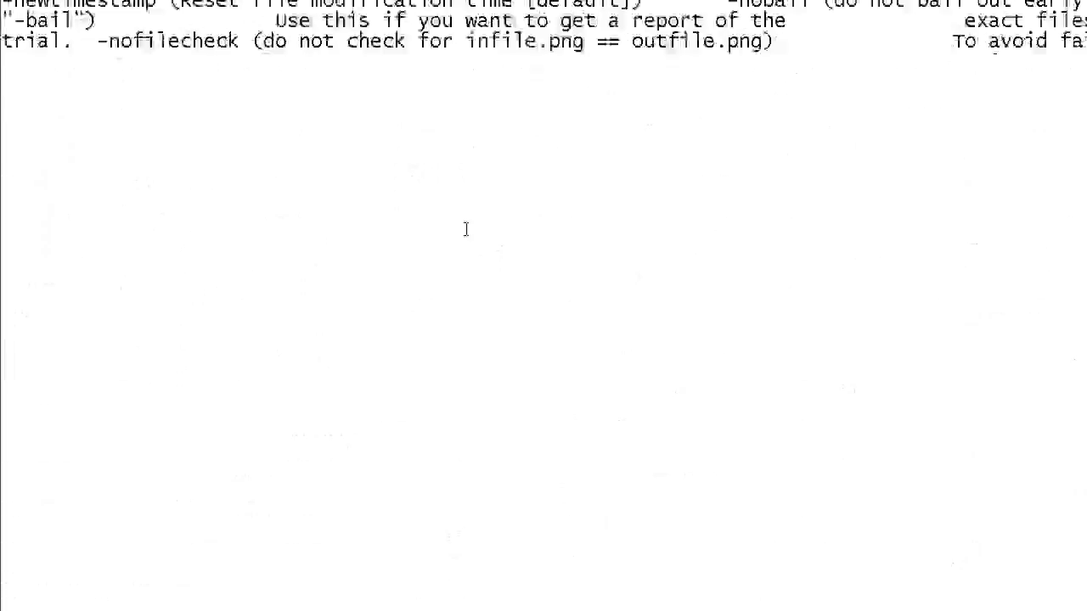
pyautogui.scroll(-5, 466, 229)
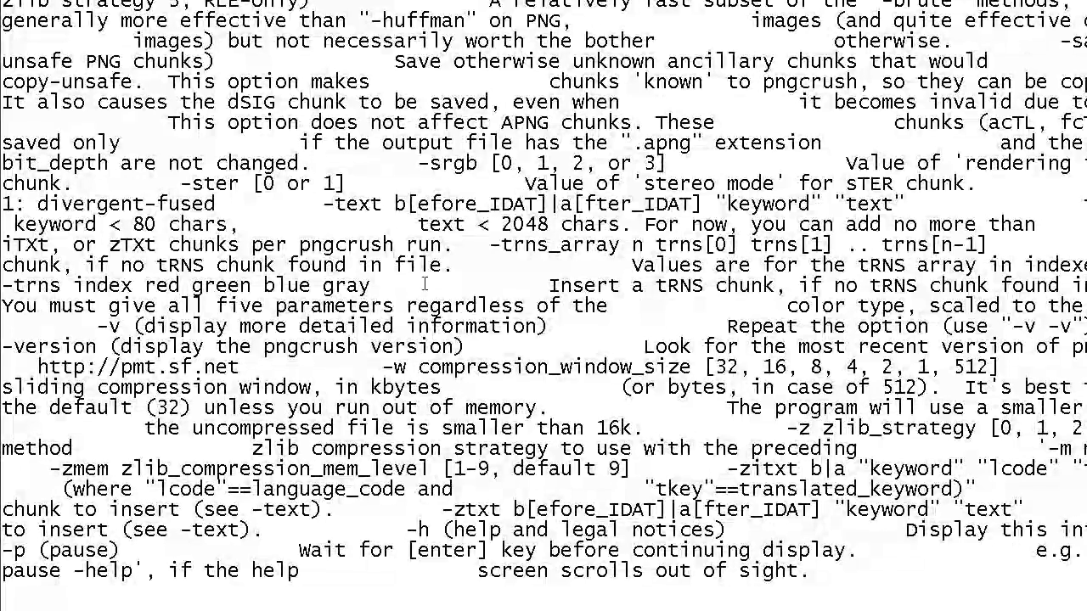
pyautogui.scroll(4, 424, 286)
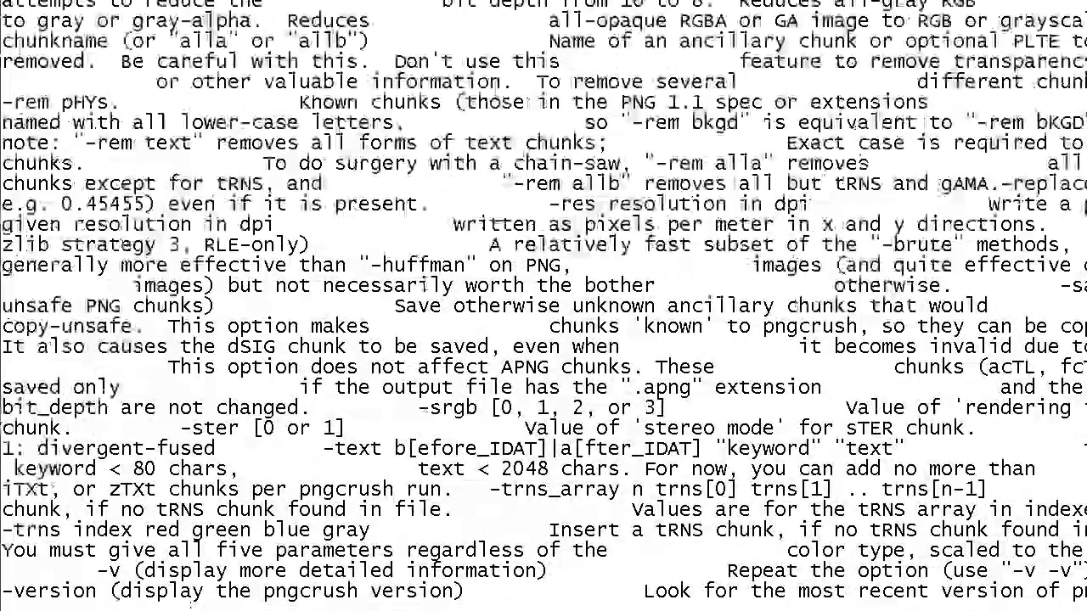
pyautogui.scroll(-4, 422, 285)
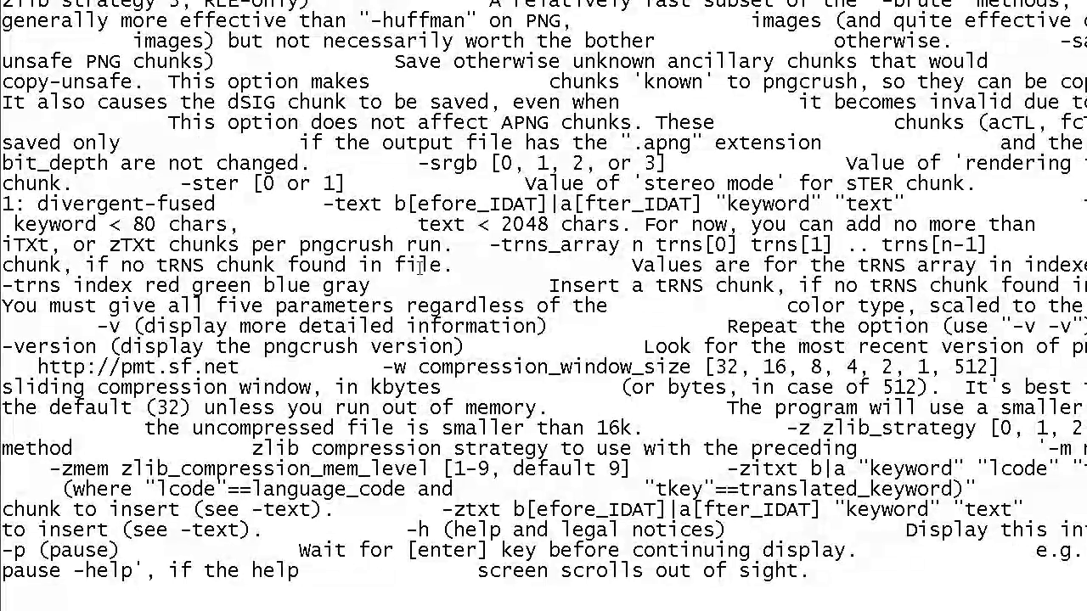
pyautogui.scroll(10, 419, 268)
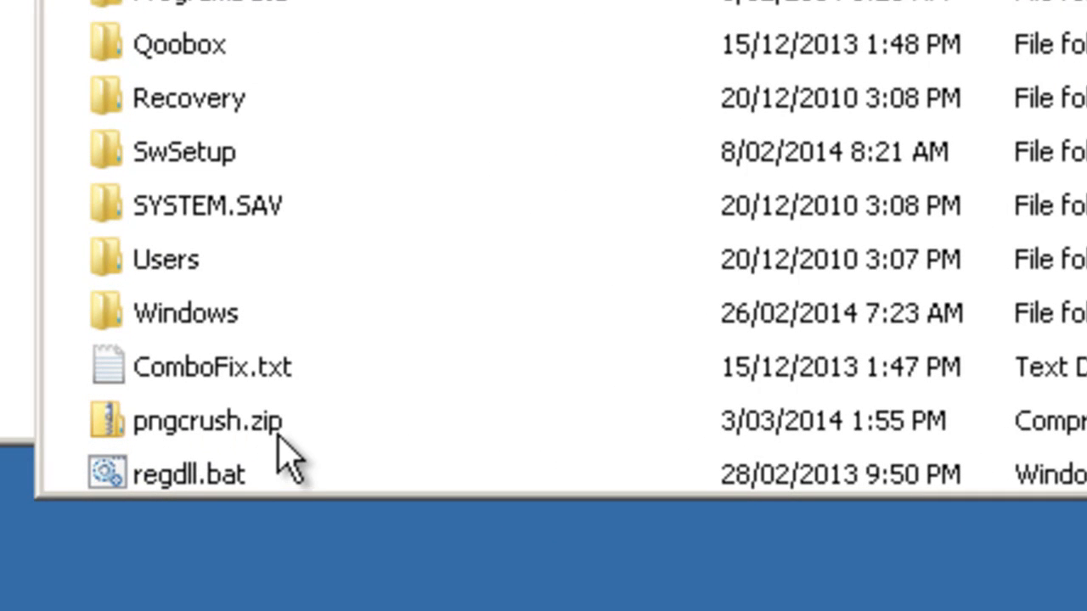
pyautogui.click(210, 425)
pyautogui.rightClick(208, 424)
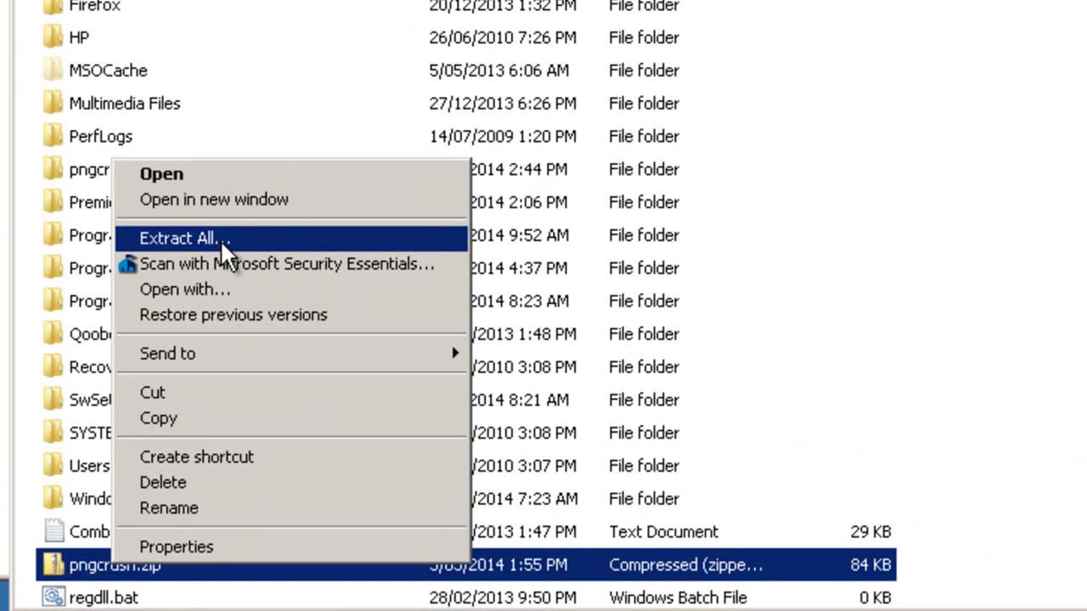
pyautogui.click(297, 71)
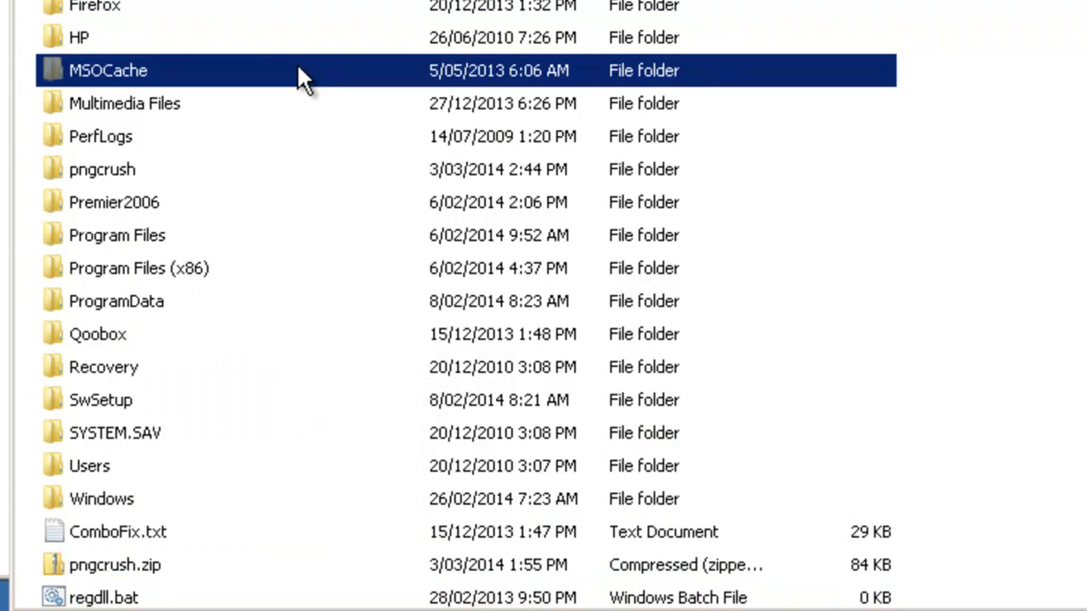
# Open the pngcrush folder nested inside C:\pngcrush from Computer and Local Disk (C:).
pyautogui.click(94, 170)
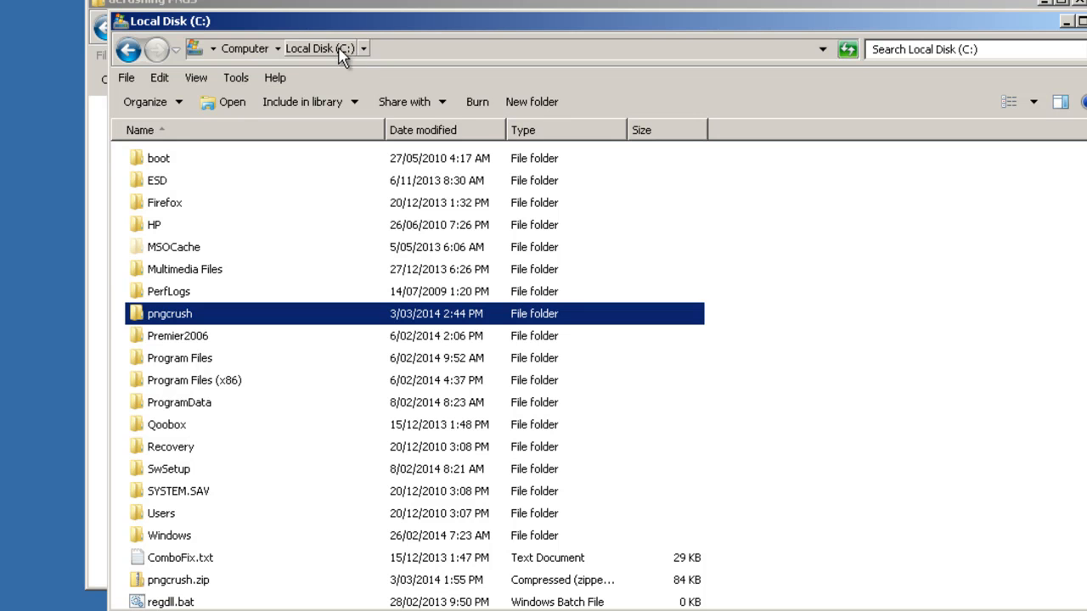
pyautogui.click(29, 597)
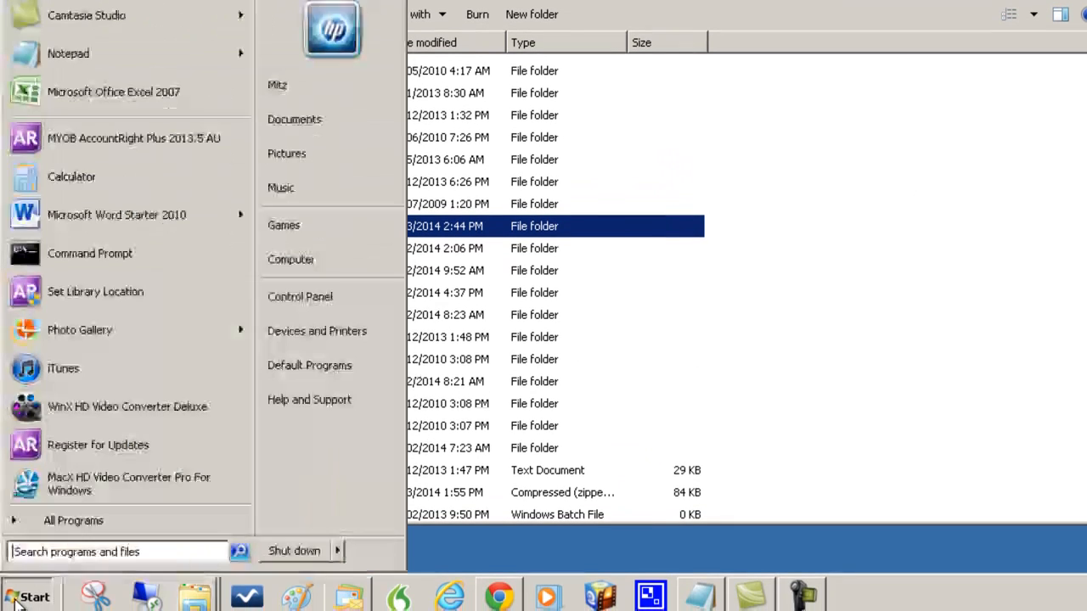
pyautogui.click(304, 265)
pyautogui.doubleClick(244, 116)
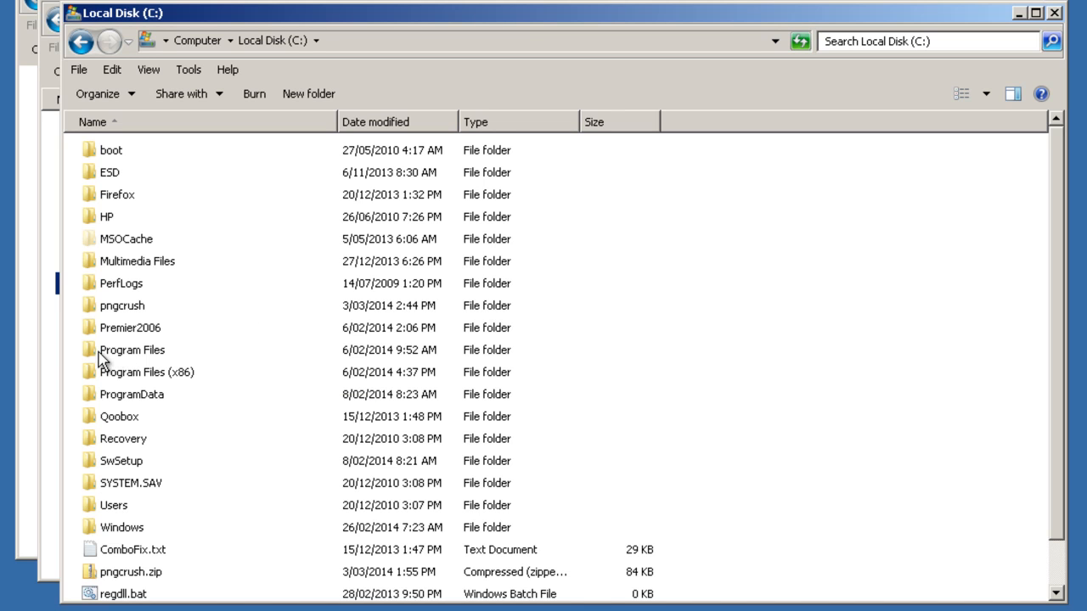
pyautogui.click(115, 313)
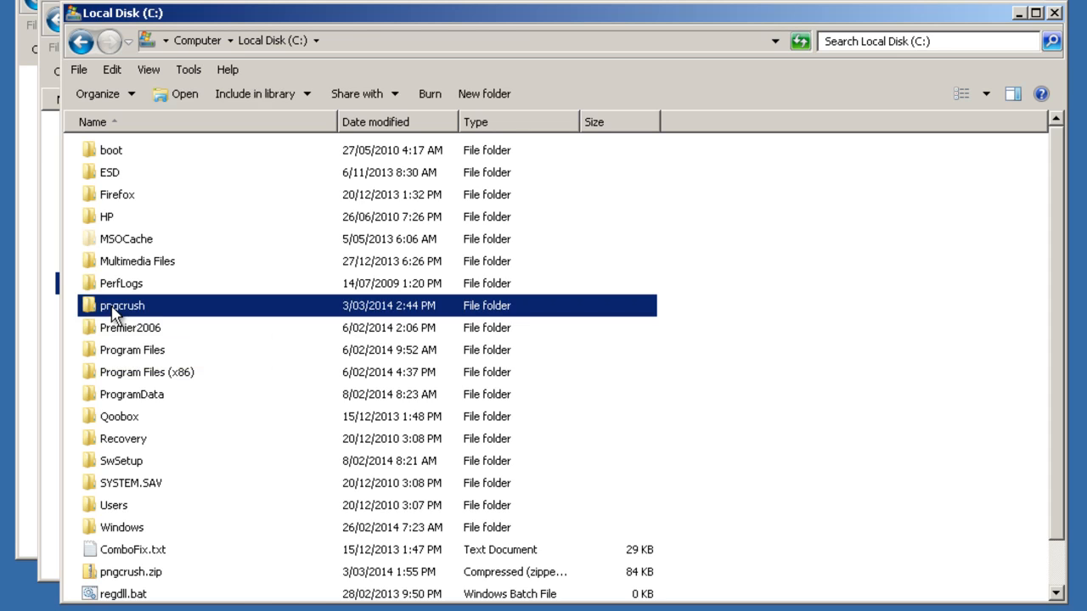
pyautogui.doubleClick(116, 313)
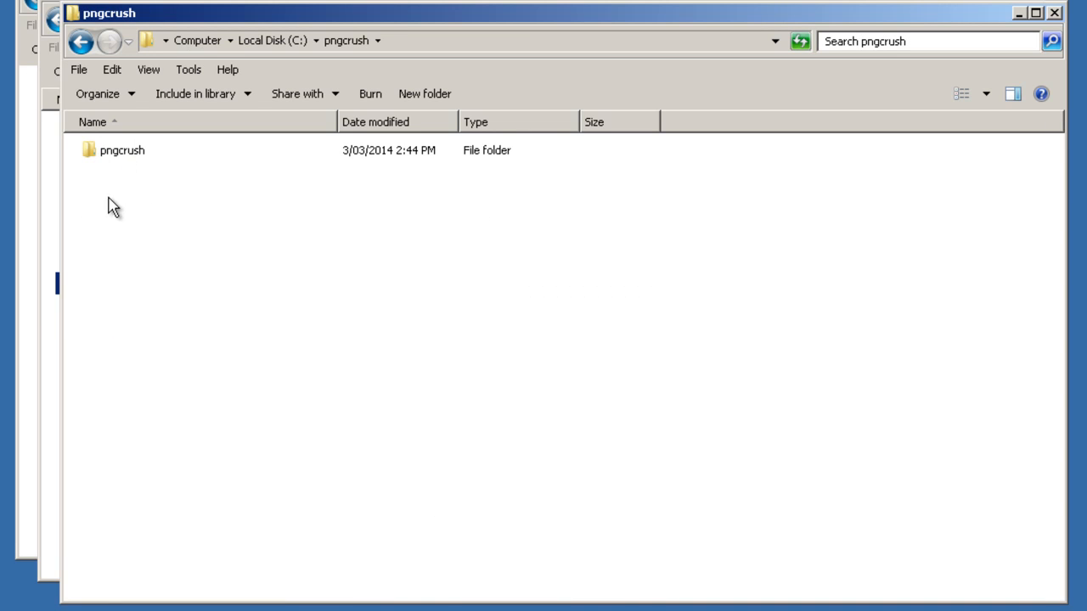
pyautogui.doubleClick(129, 153)
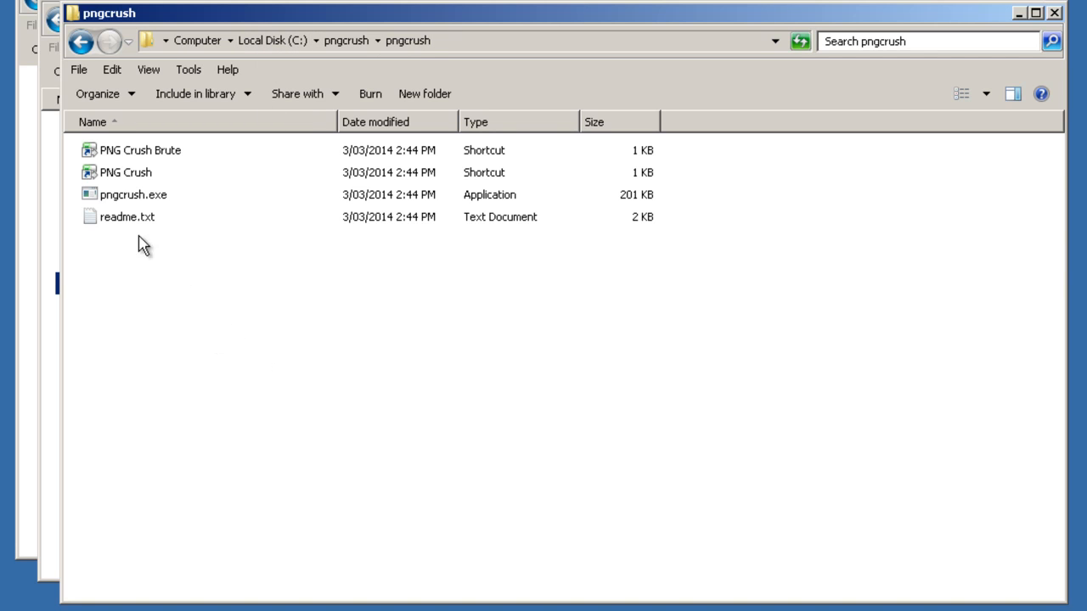
# Select the PNG Crush Brute shortcut and open the Send to submenu of readme.txt to check the PNG Crush entries.
pyautogui.click(149, 158)
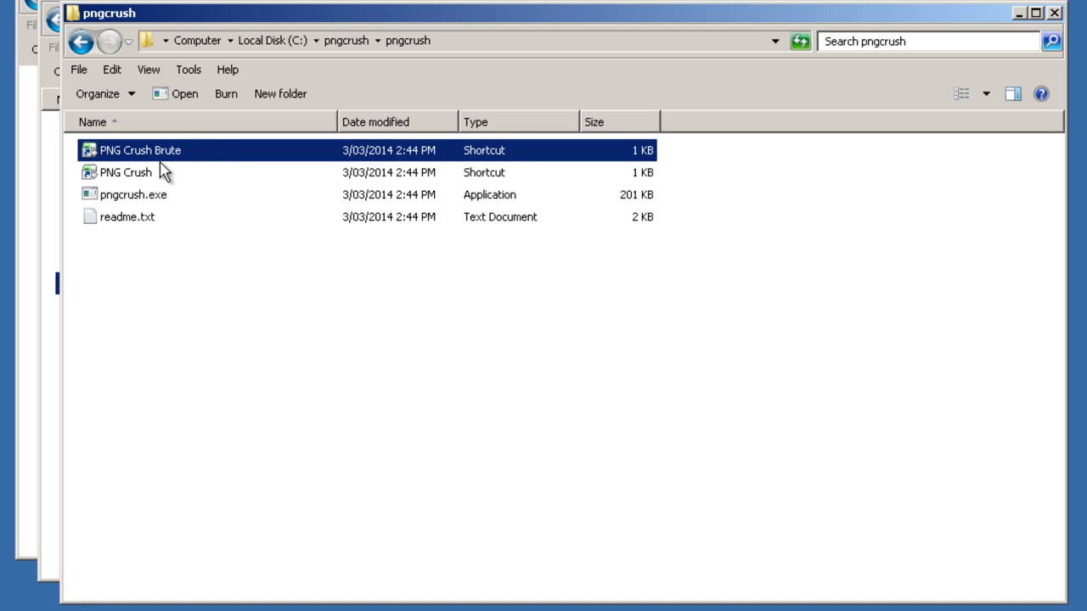
pyautogui.click(133, 224)
pyautogui.rightClick(133, 225)
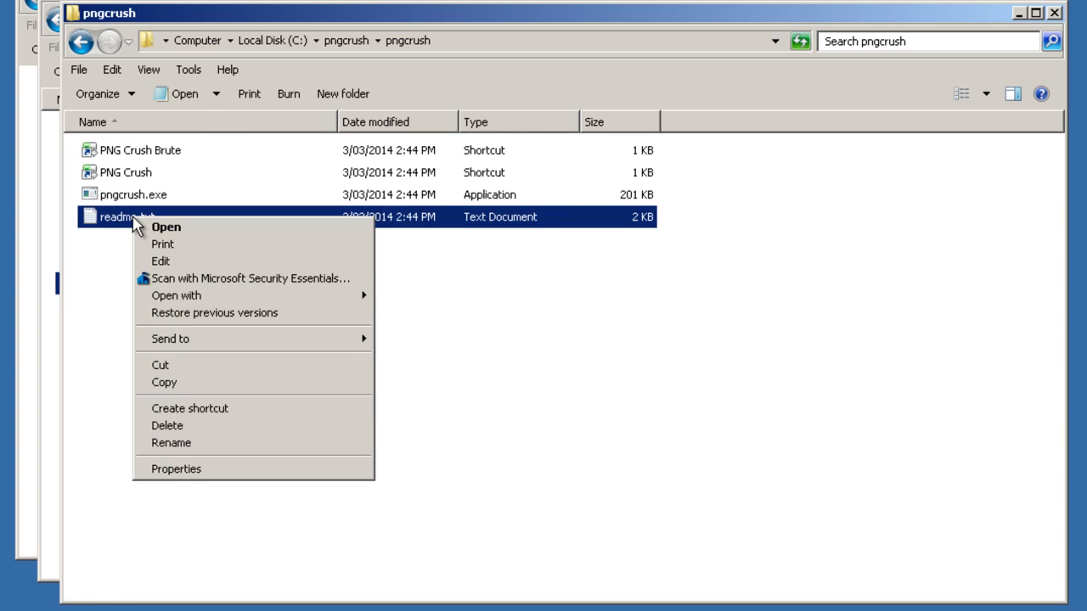
pyautogui.moveTo(175, 340)
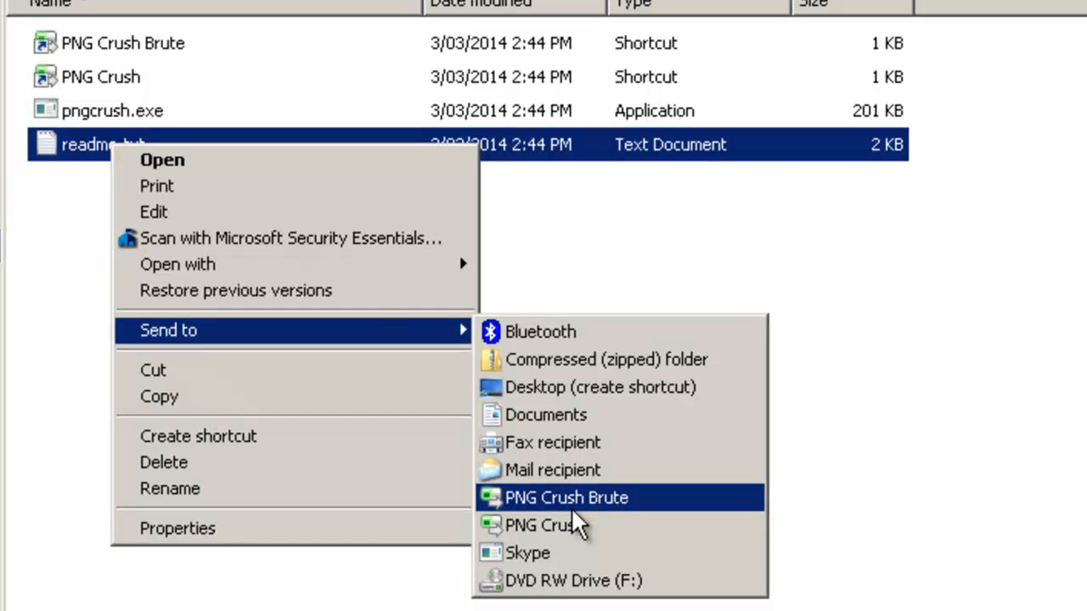
pyautogui.click(594, 232)
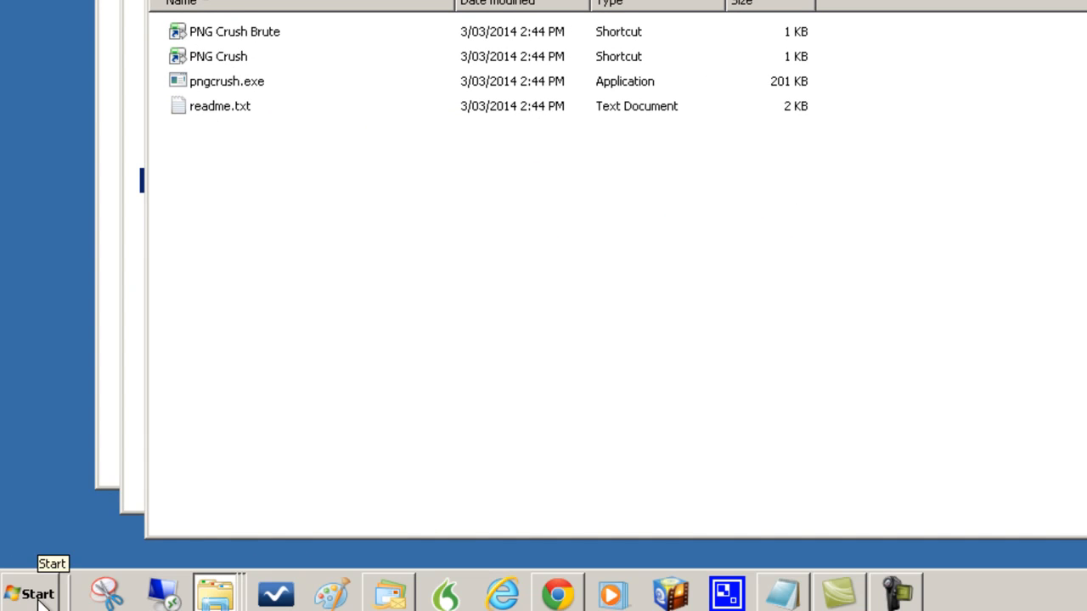
# Open the SendTo folder by running shell:sendto from the Start menu search.
pyautogui.click(34, 595)
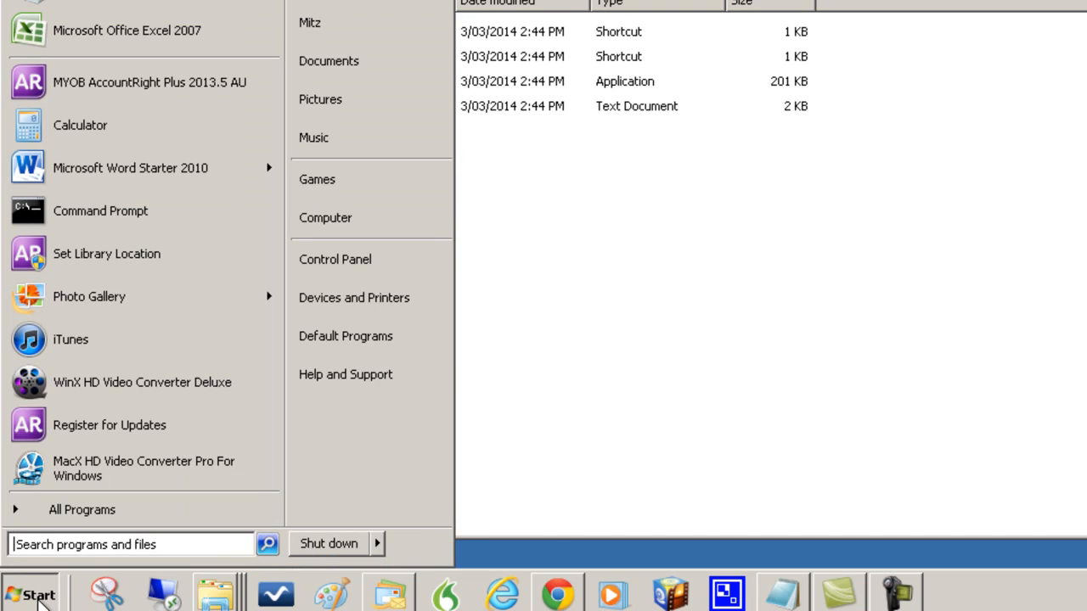
pyautogui.click(32, 544)
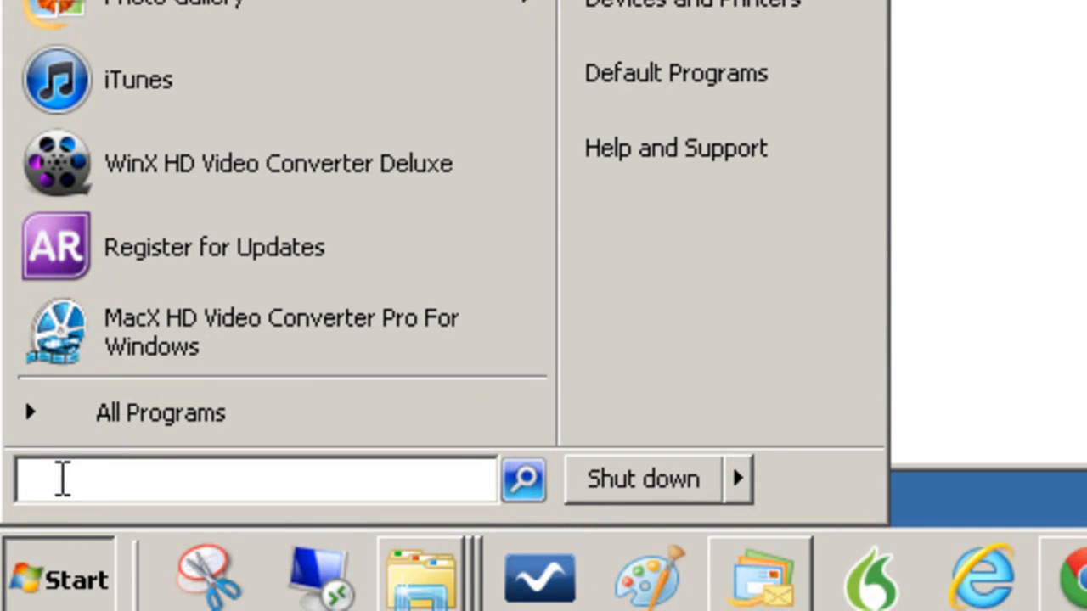
pyautogui.write('she')
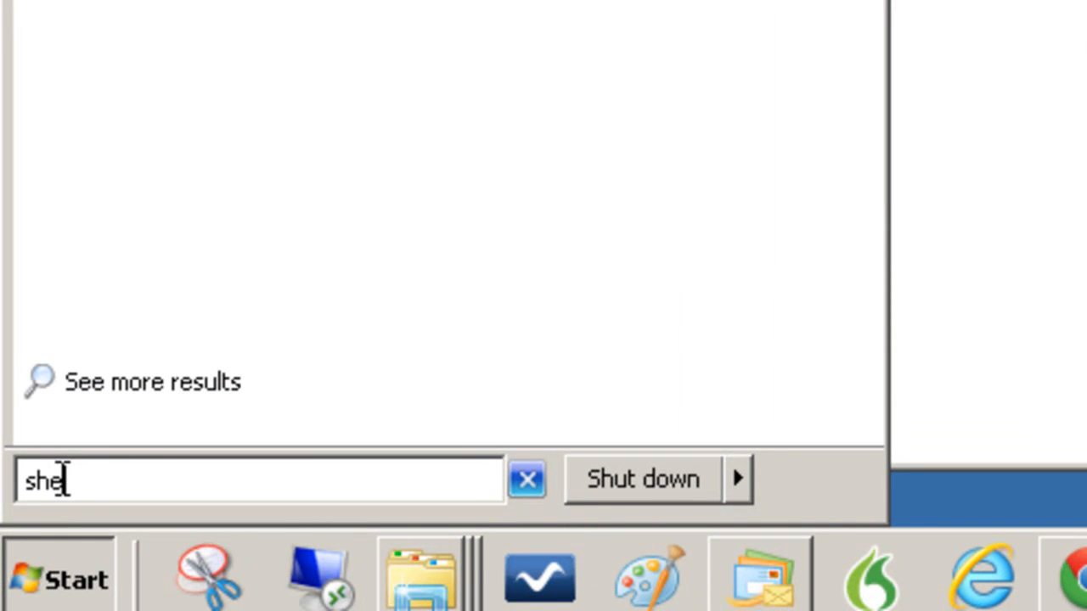
pyautogui.write('ll:sendto')
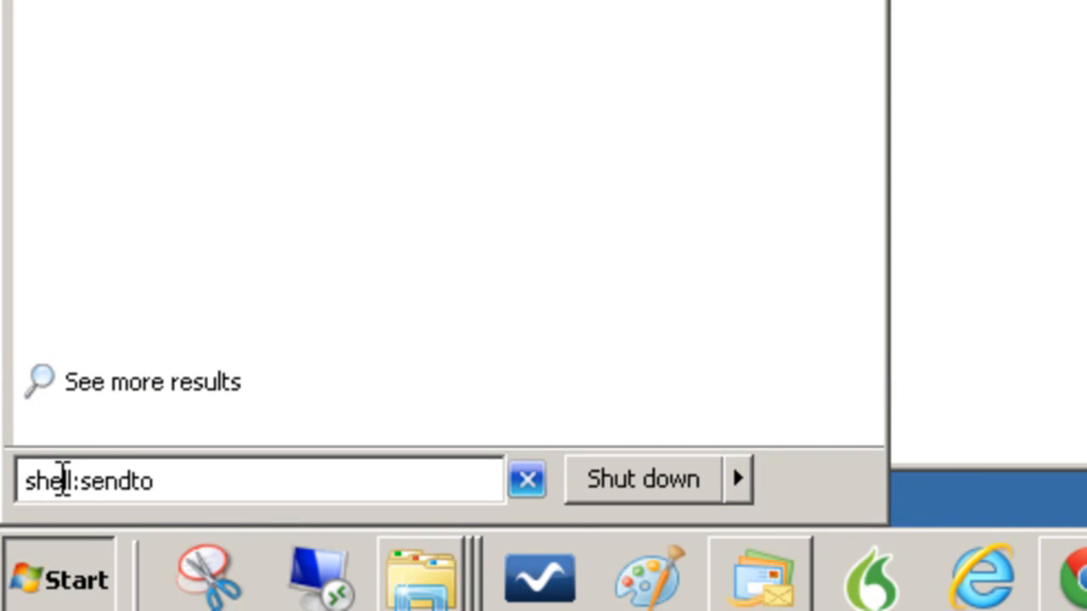
pyautogui.doubleClick(204, 480)
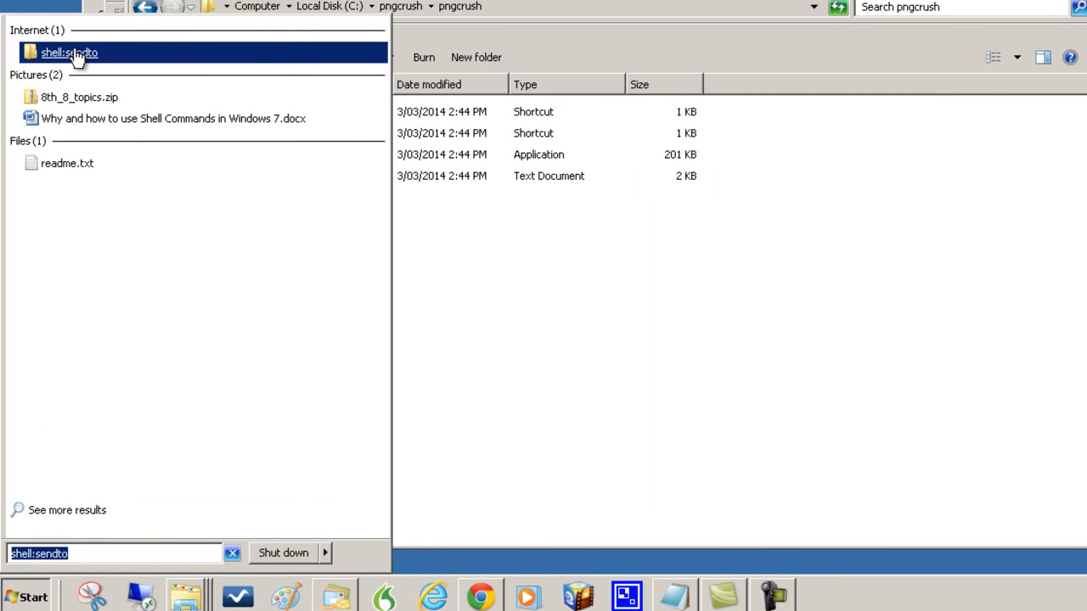
pyautogui.click(72, 54)
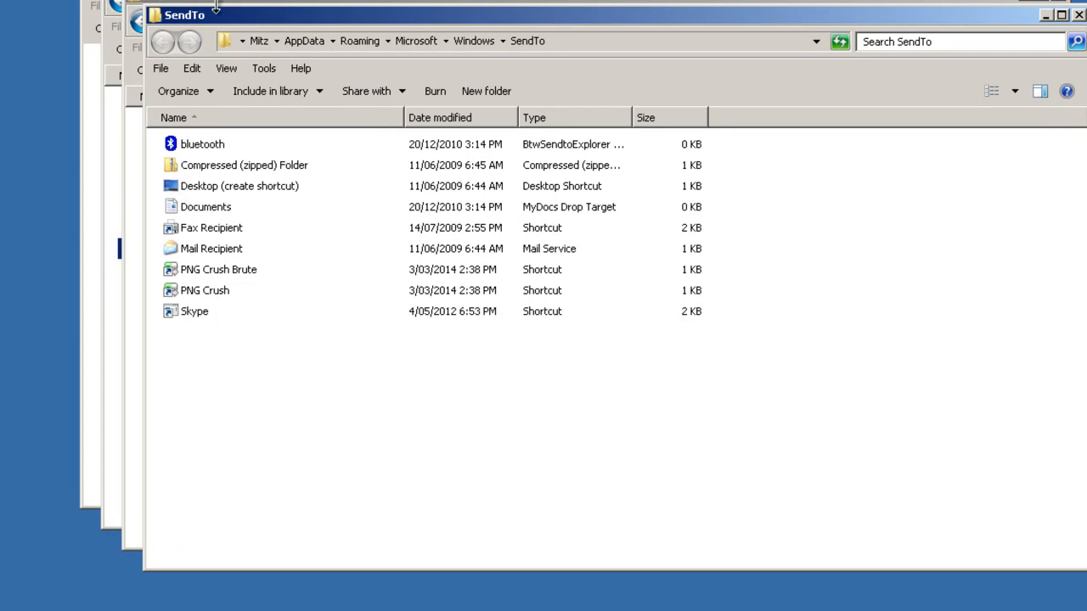
# Copy the PNG Crush Brute and PNG Crush shortcuts from the C:\pngcrush\pngcrush folder.
pyautogui.moveTo(237, 23); pyautogui.dragTo(558, 5)
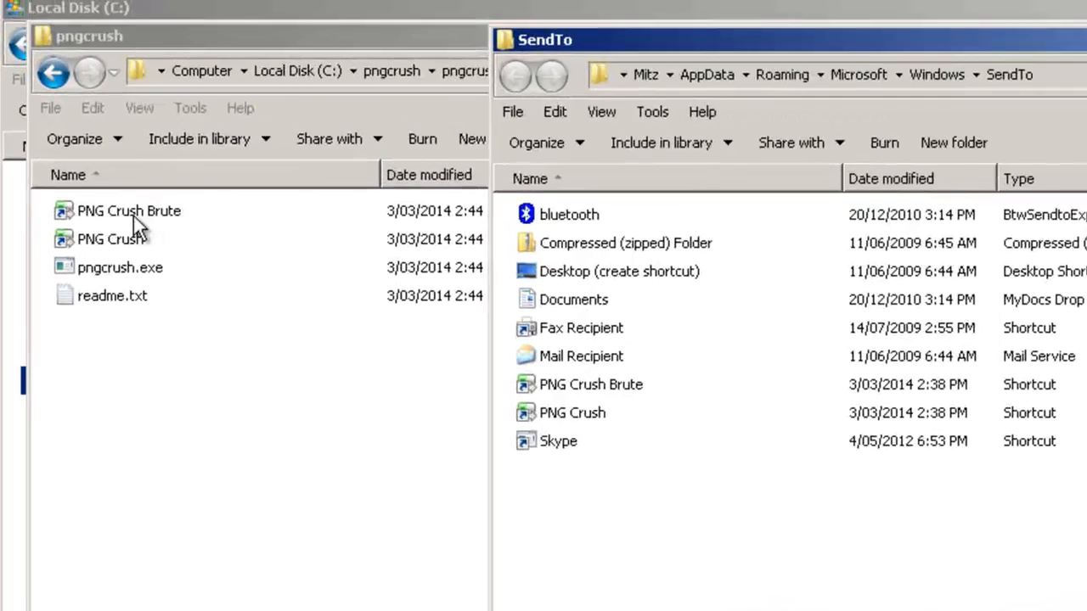
pyautogui.click(199, 124)
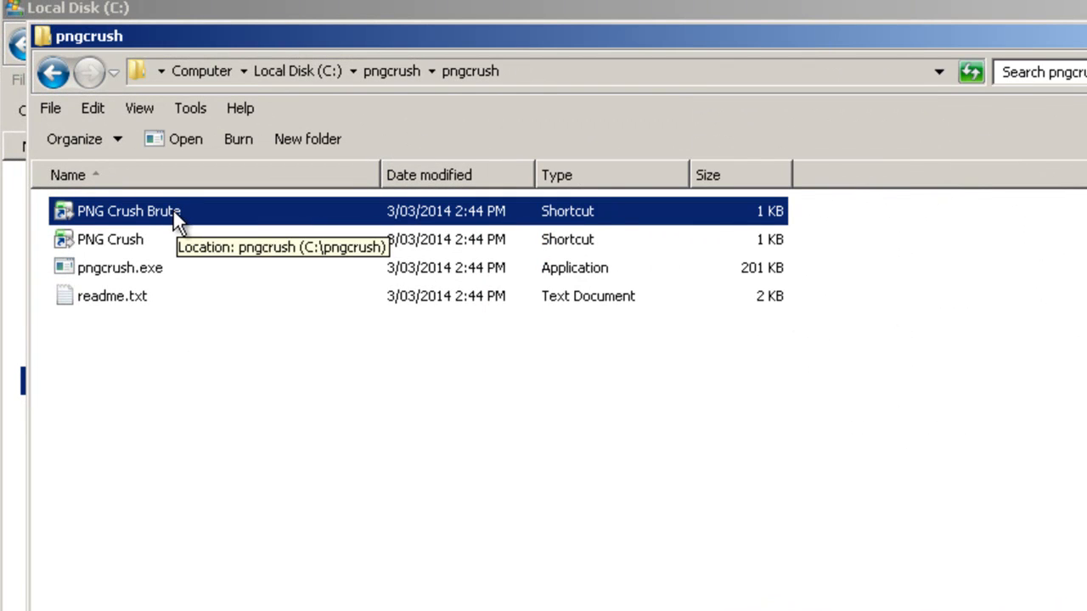
pyautogui.keyDown('ctrl'); pyautogui.click(142, 240); pyautogui.keyUp('ctrl')
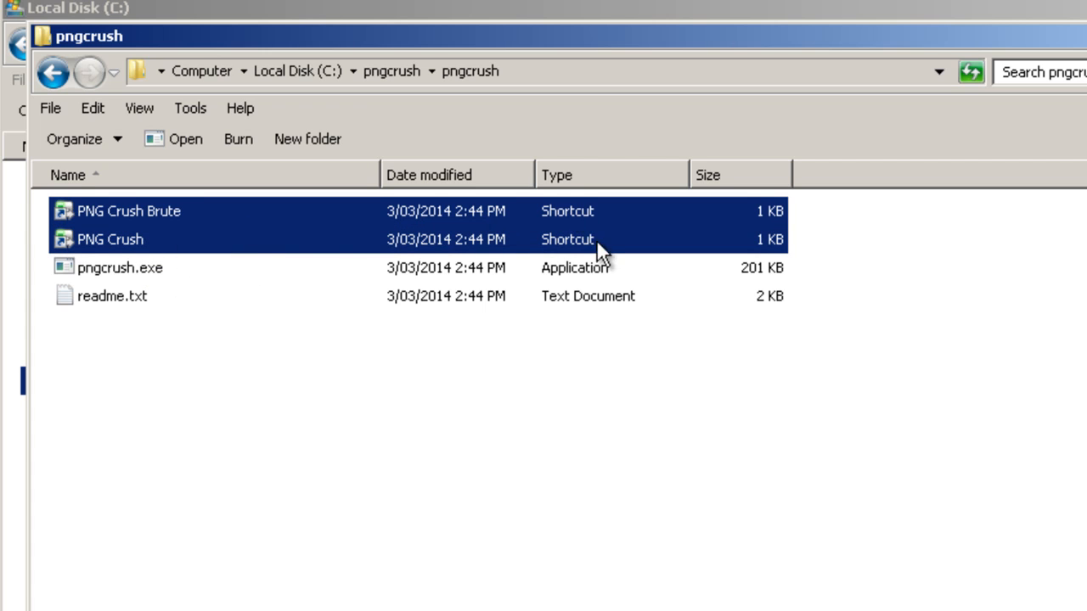
pyautogui.rightClick(230, 241)
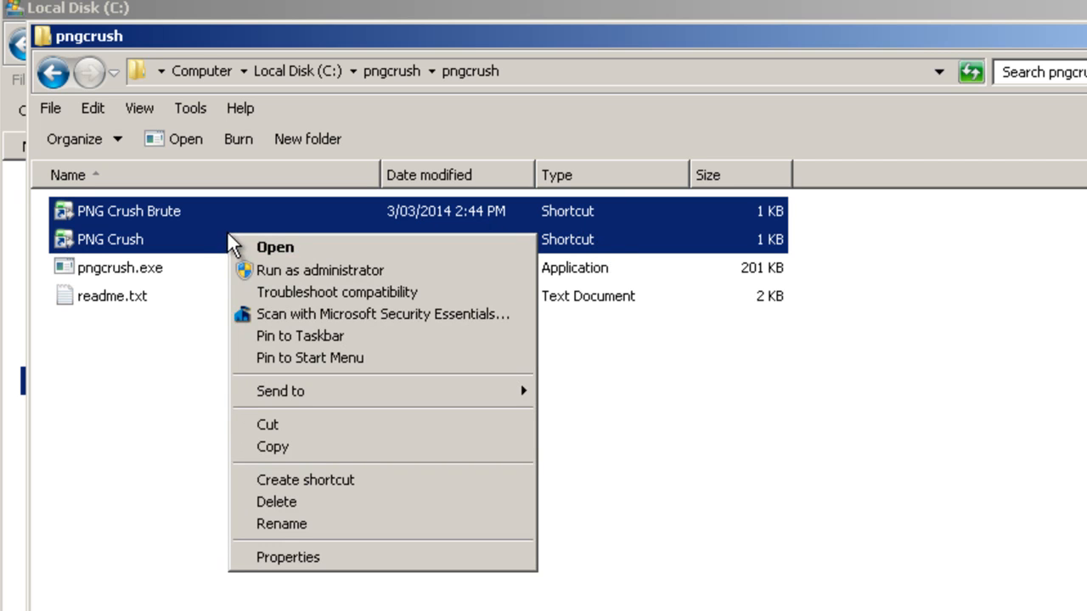
pyautogui.click(275, 456)
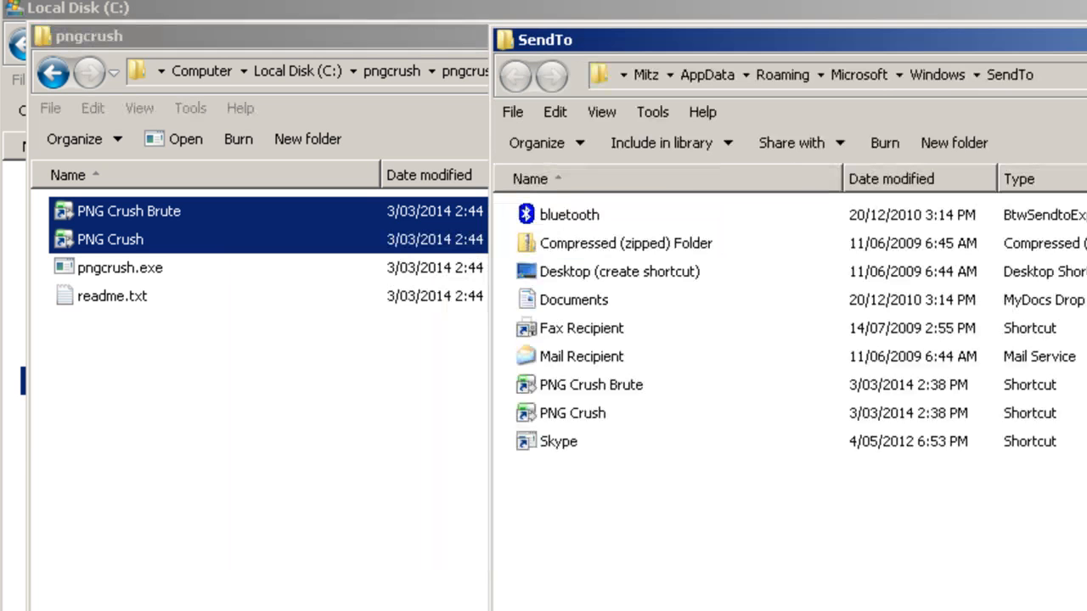
# Try to paste the copied shortcuts into the SendTo folder.
pyautogui.moveTo(660, 49); pyautogui.dragTo(386, 34)
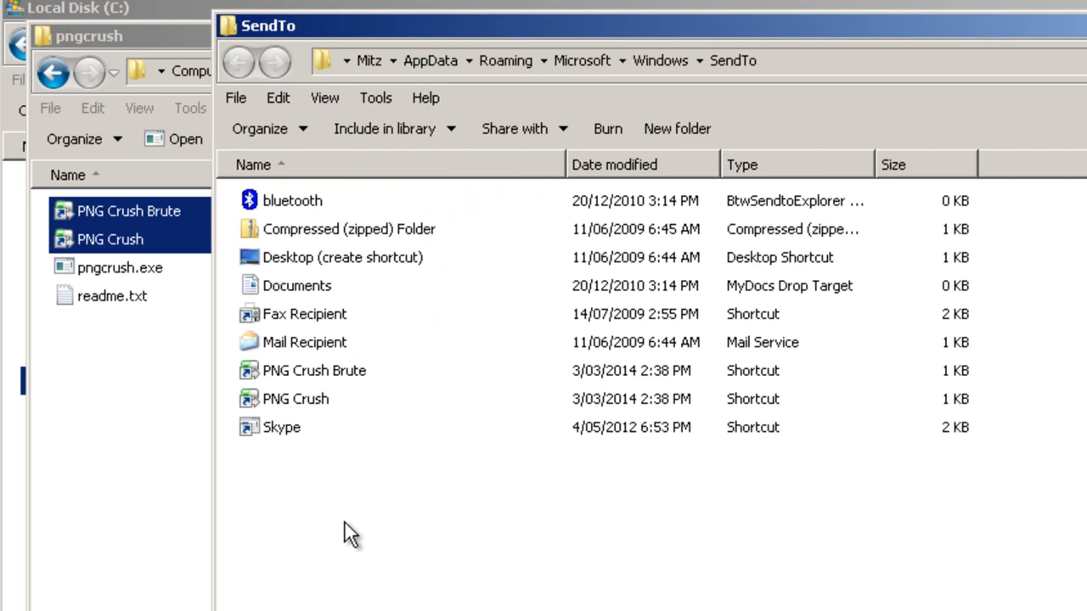
pyautogui.rightClick(348, 489)
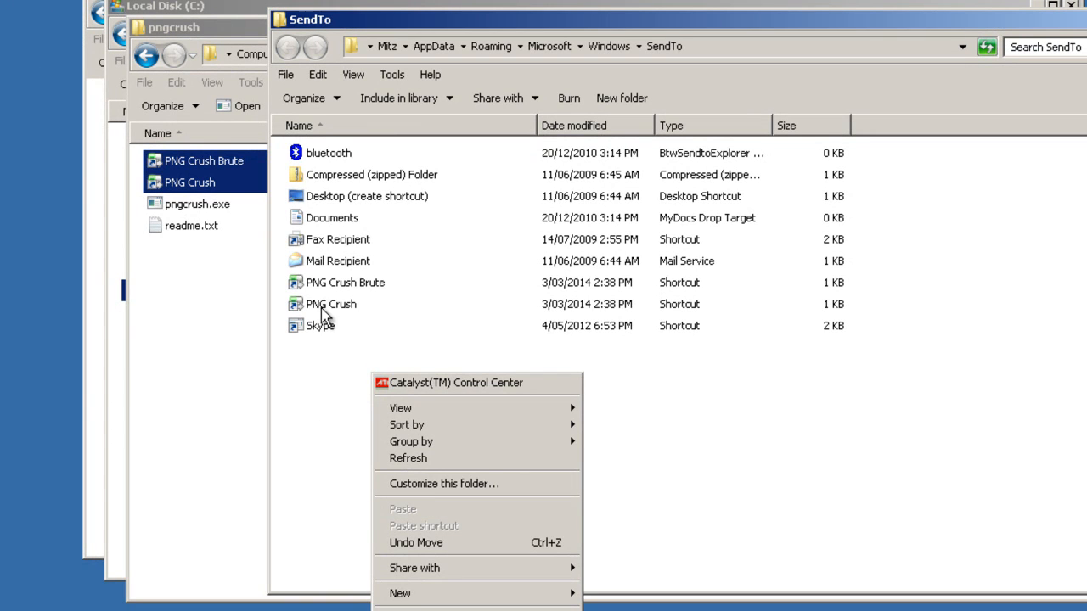
pyautogui.click(336, 412)
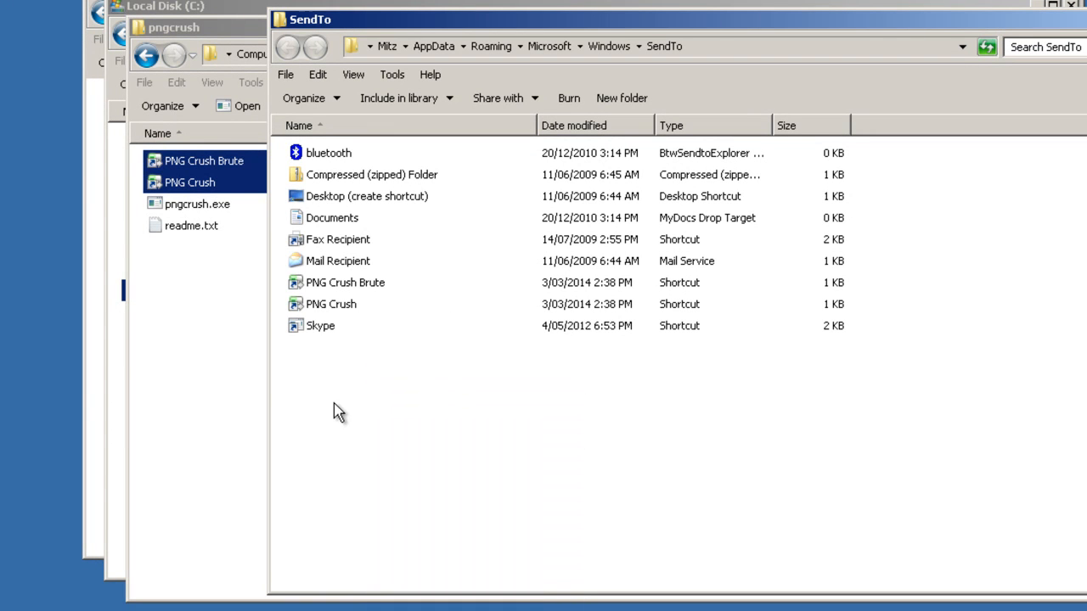
# Open the SendTo PNG Crush Brute shortcut's properties and delete the user profile folders from its Target path.
pyautogui.click(369, 283)
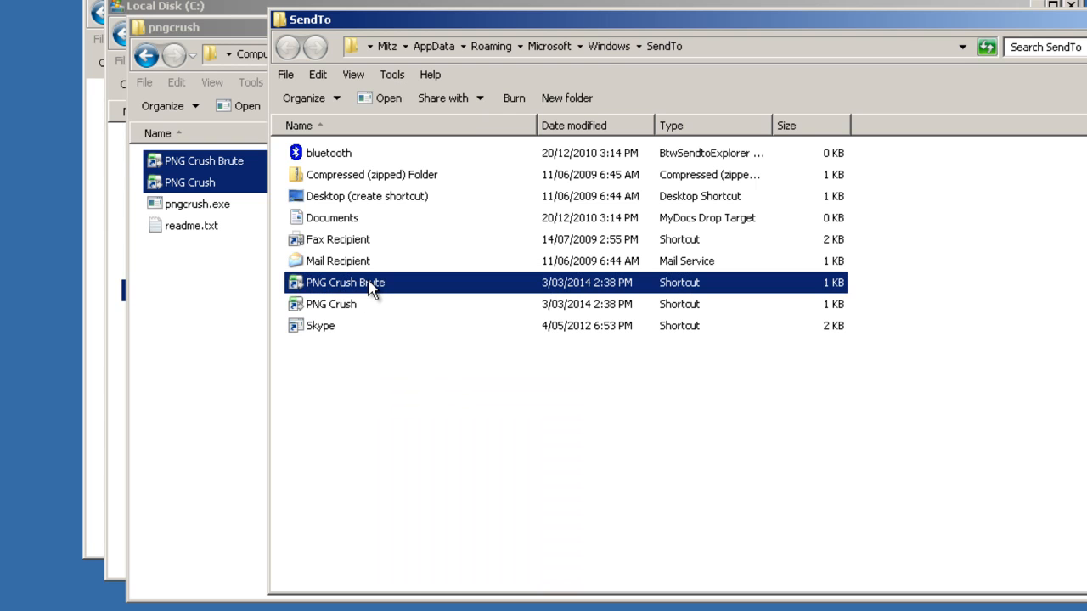
pyautogui.rightClick(369, 284)
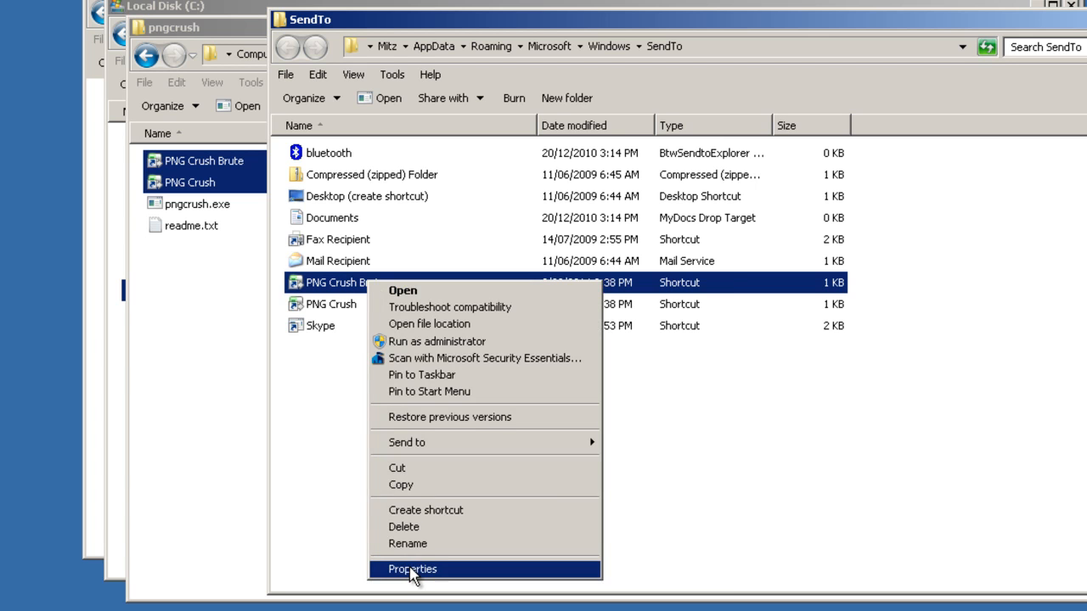
pyautogui.click(412, 570)
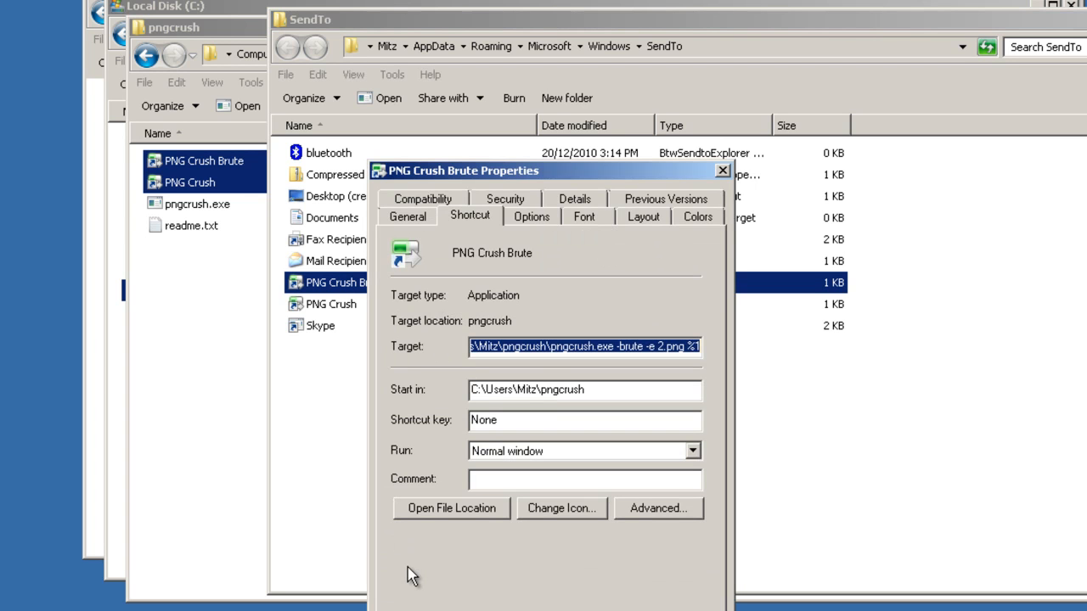
pyautogui.click(563, 346)
pyautogui.hotkey('shift', 'Home')
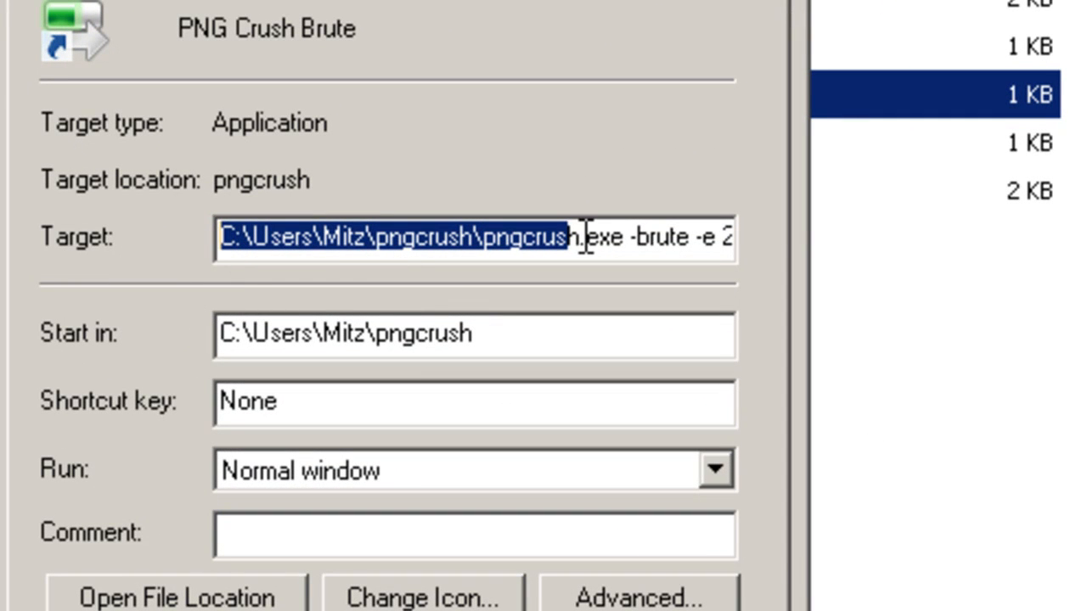
pyautogui.click(494, 242)
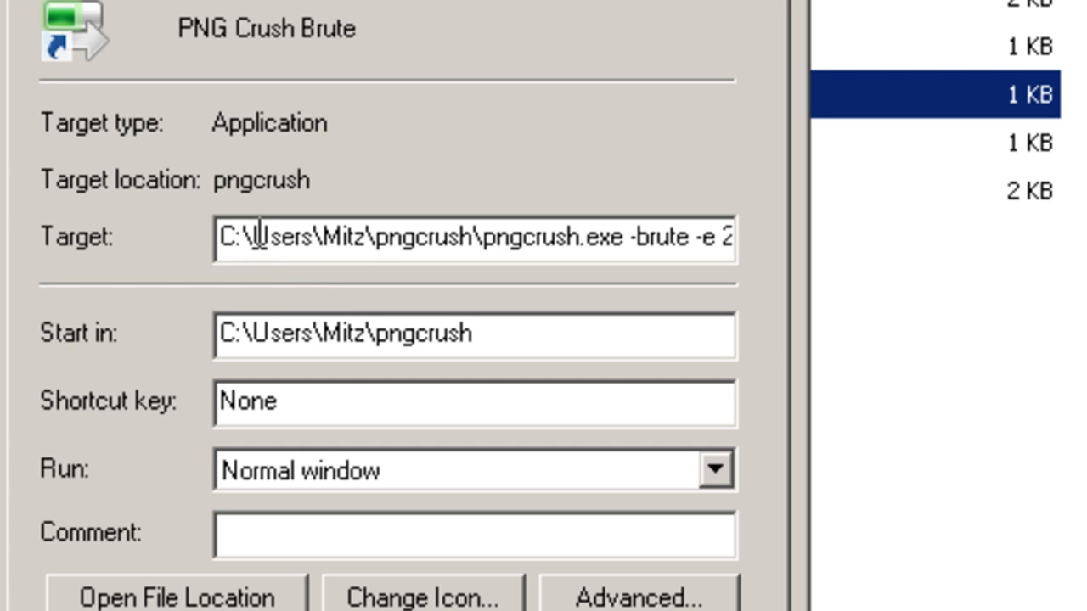
pyautogui.moveTo(254, 234); pyautogui.dragTo(378, 256)
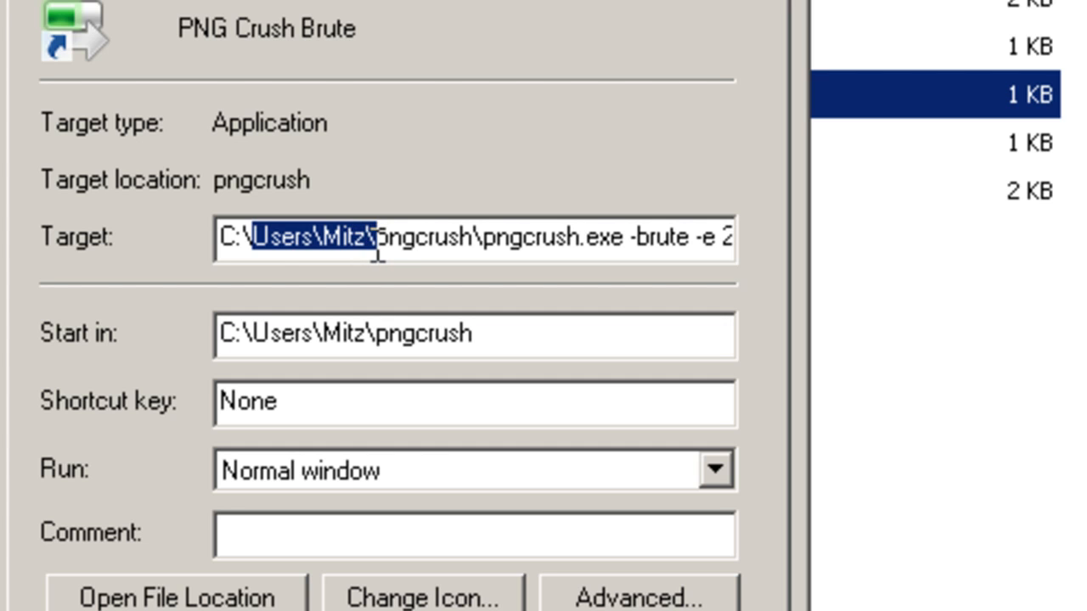
pyautogui.press('Delete')
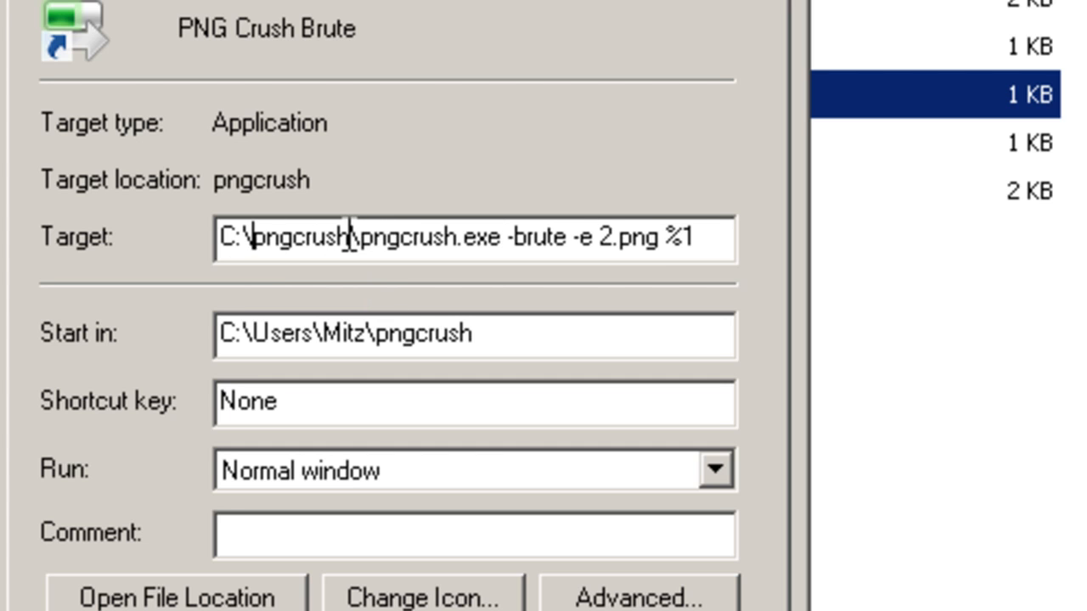
# Duplicate the pngcrush folder name in the Target so it reads C:\pngcrush\pngcrush\pngcrush.exe -brute -e 2.png %1.
pyautogui.moveTo(354, 246); pyautogui.dragTo(255, 250)
pyautogui.rightClick(285, 255)
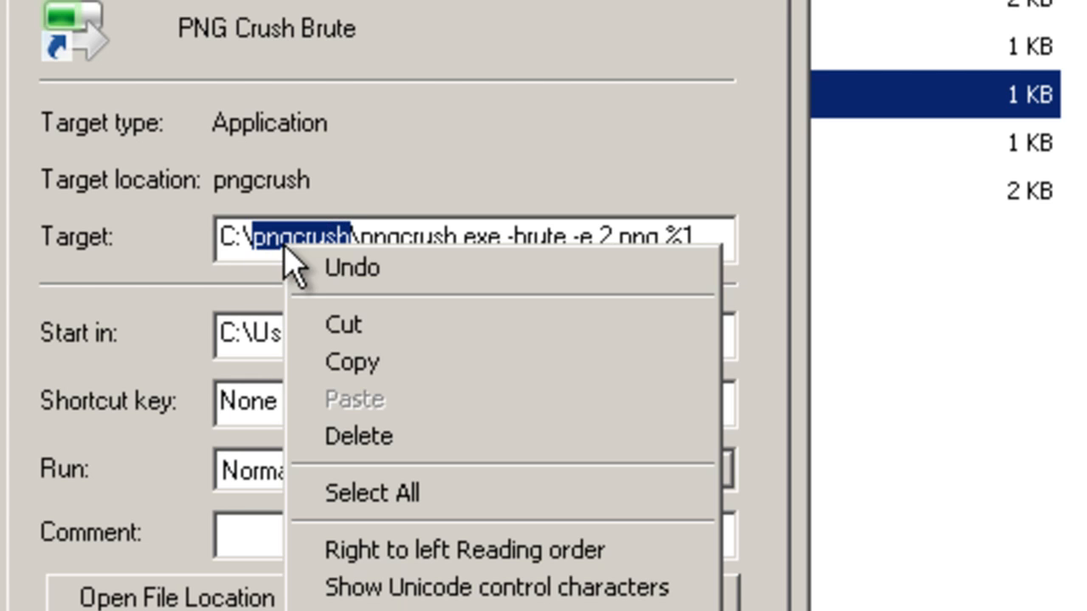
pyautogui.click(370, 363)
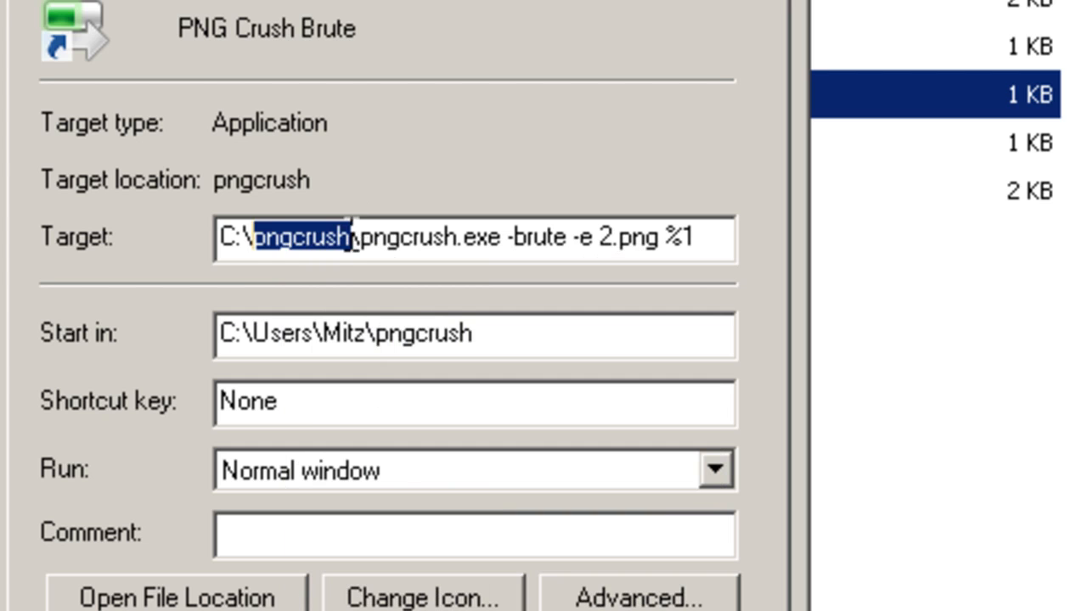
pyautogui.click(352, 238)
pyautogui.write('\\')
pyautogui.hotkey('ctrl', 'v')
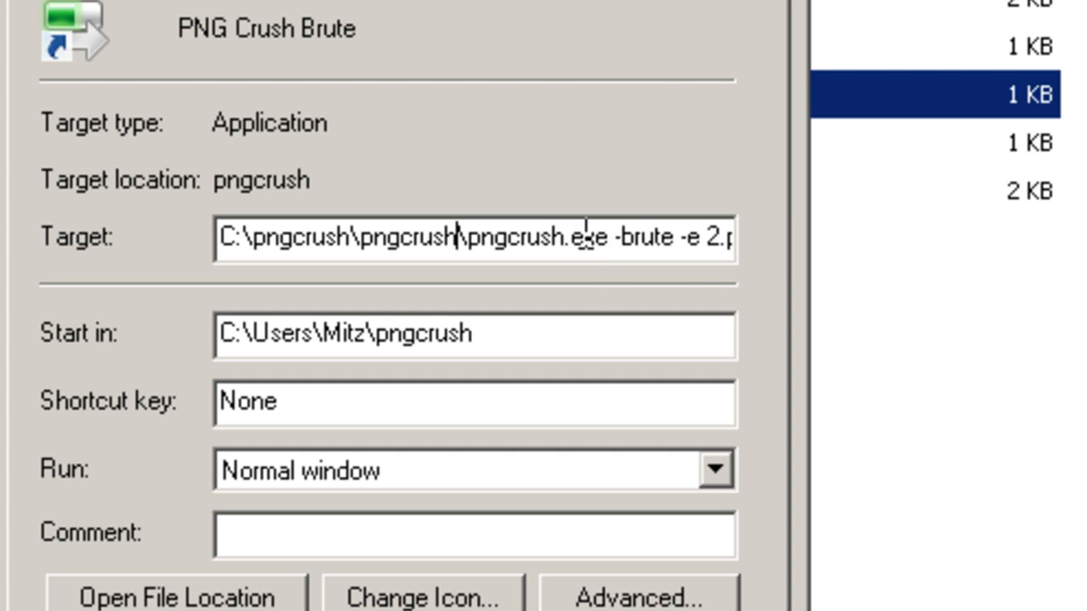
# Compare the Target's arguments and path with the pngcrush folder's address C:\pngcrush\pngcrush.
pyautogui.moveTo(621, 238); pyautogui.dragTo(759, 235)
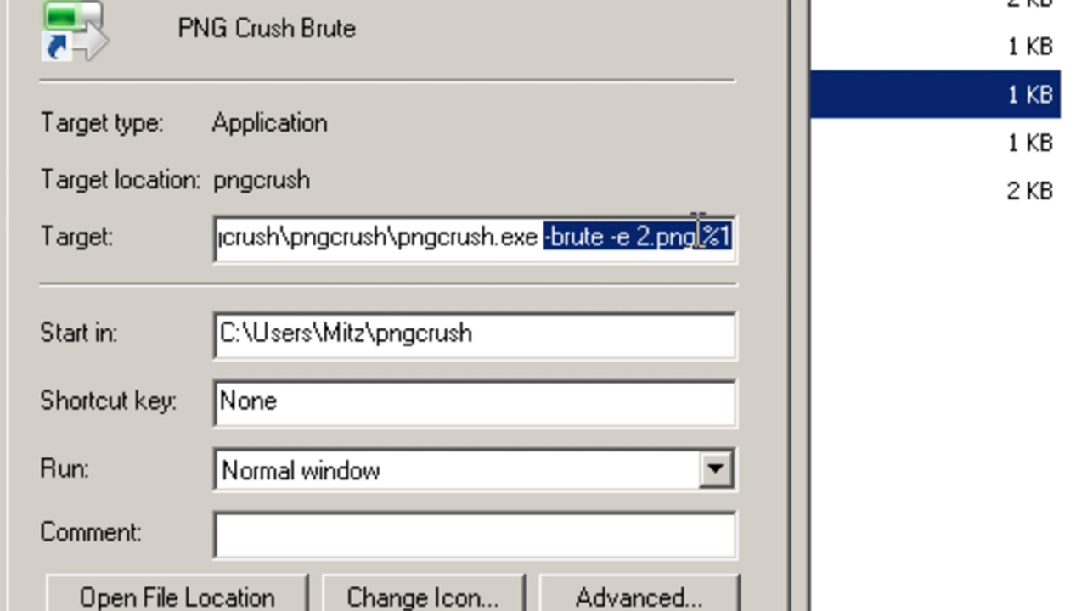
pyautogui.click(513, 237)
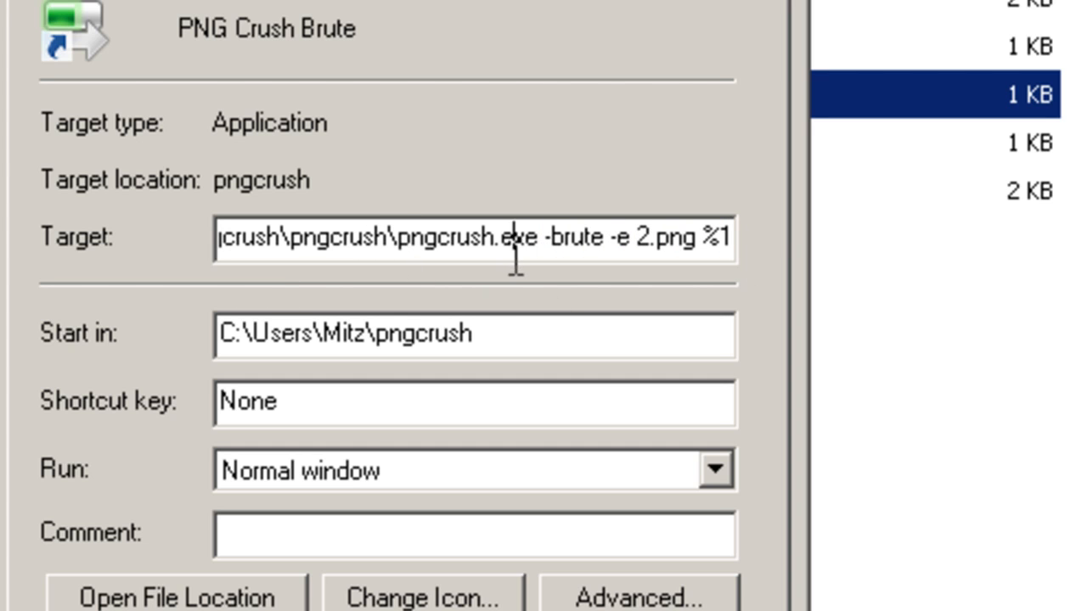
pyautogui.moveTo(494, 239); pyautogui.dragTo(181, 238)
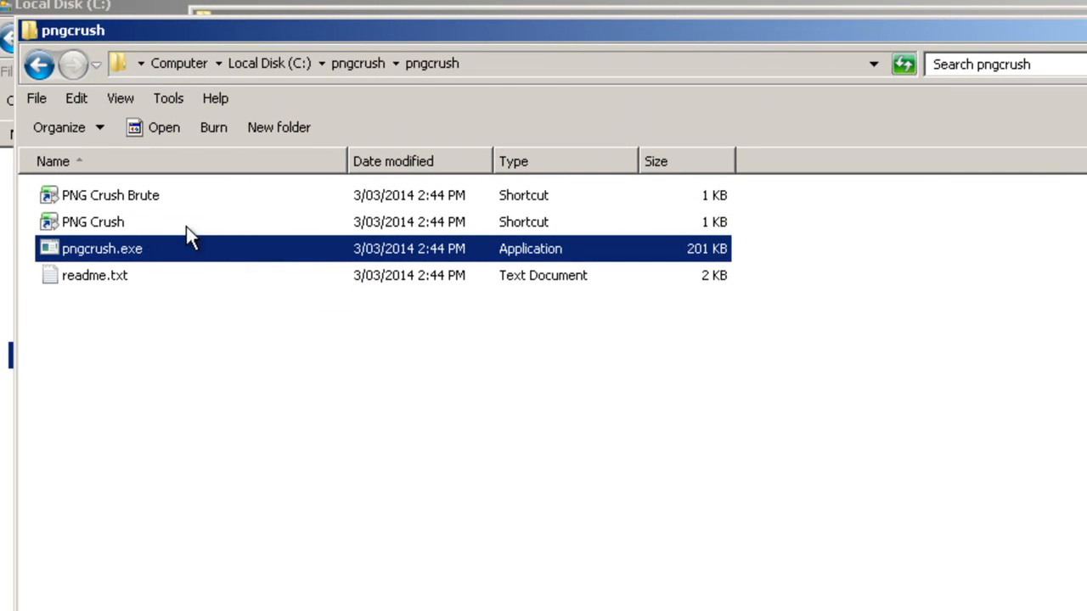
pyautogui.click(494, 56)
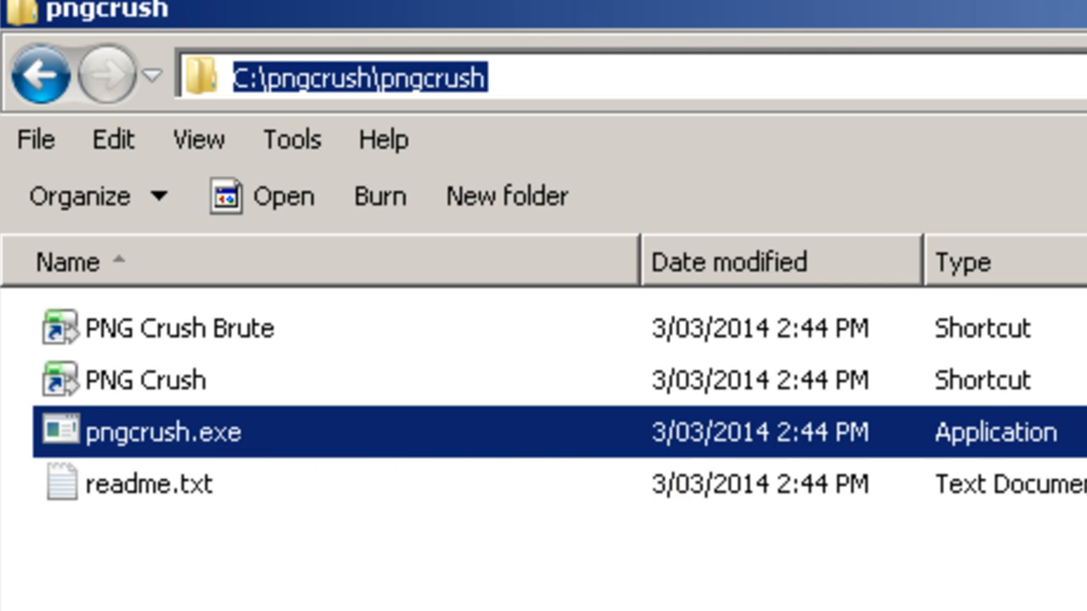
pyautogui.hotkey('alt', 'Tab')
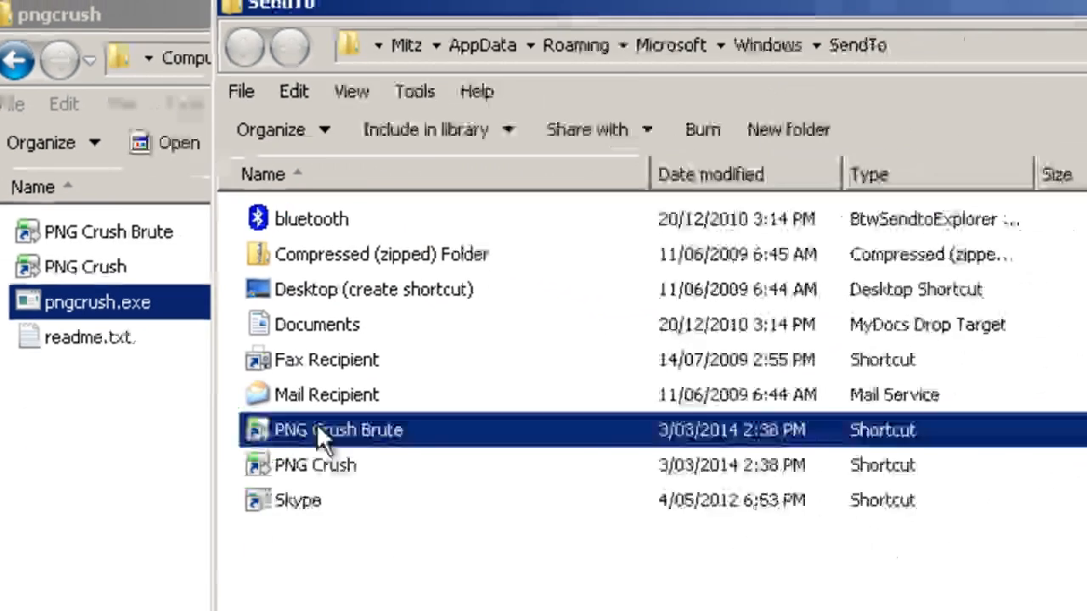
# Open the PNG Crush Brute shortcut's properties and paste its Start in path over the C:\pngcrush\pngcrush part of the Target.
pyautogui.rightClick(187, 281)
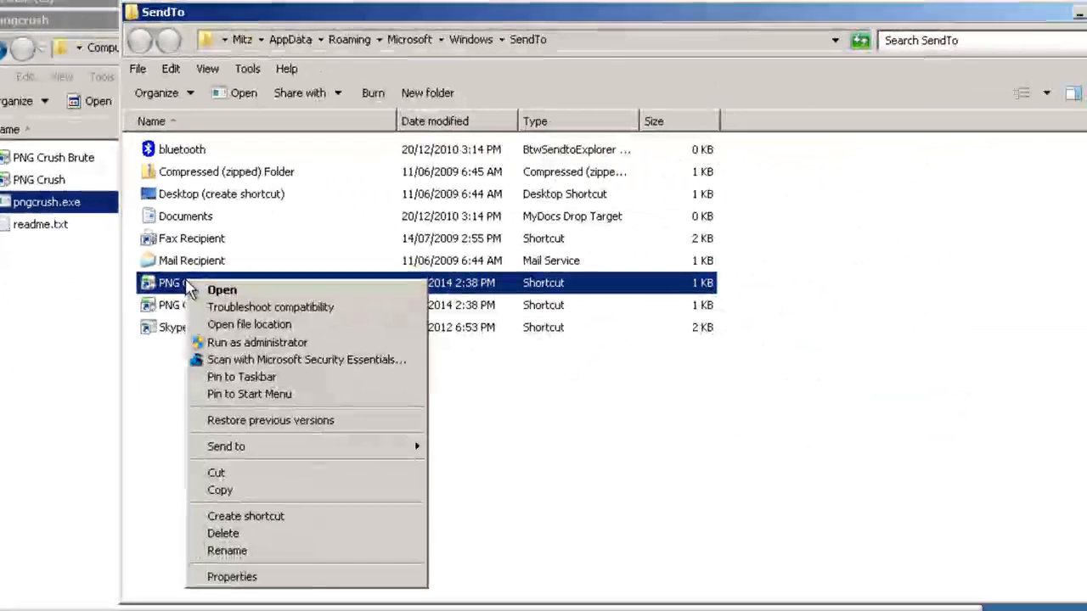
pyautogui.click(247, 577)
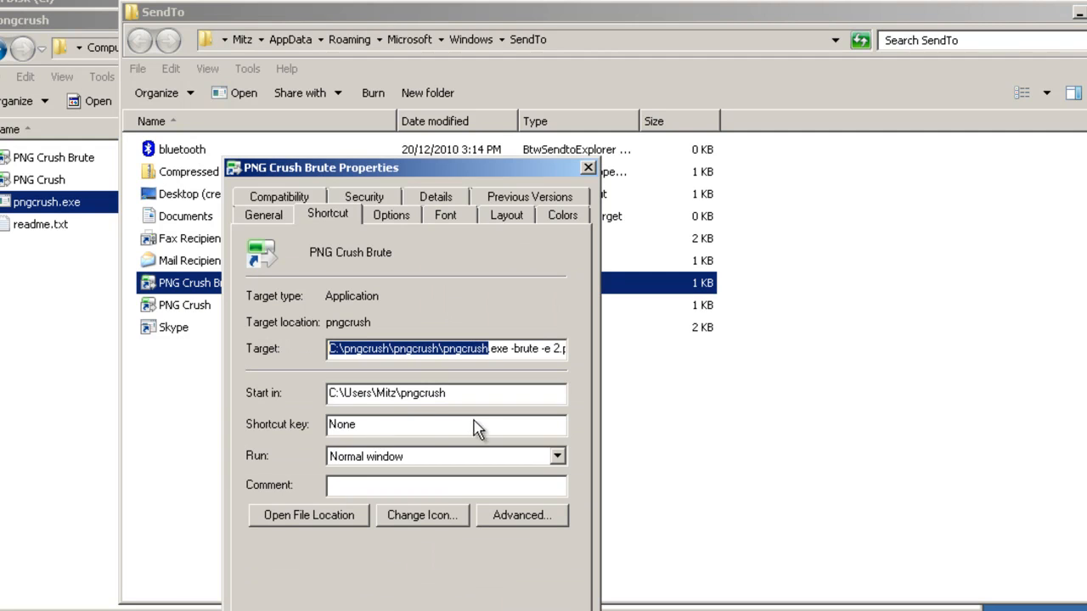
pyautogui.click(449, 352)
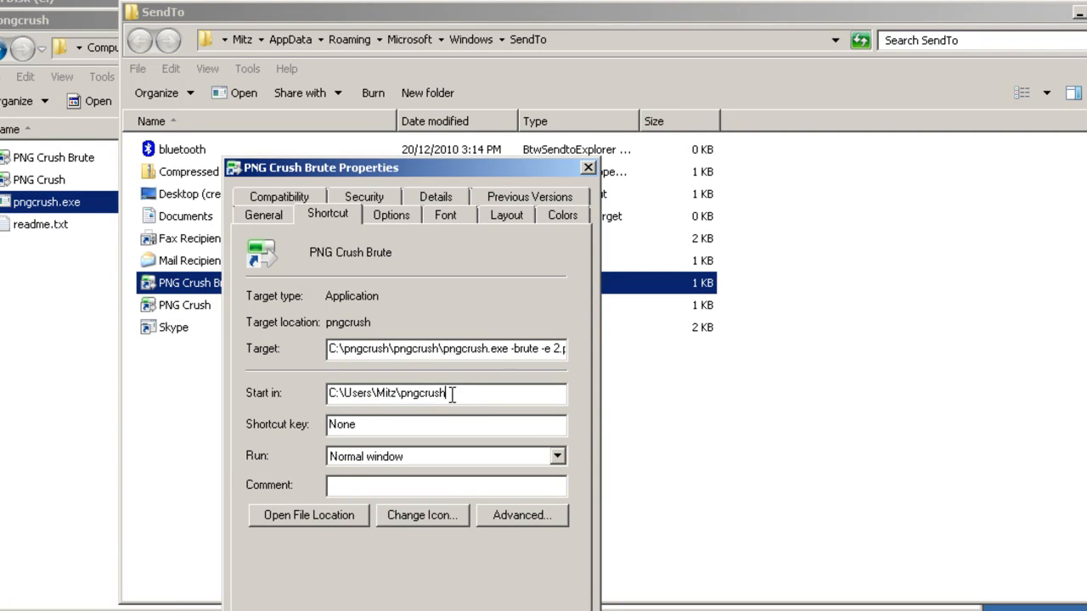
pyautogui.moveTo(453, 394); pyautogui.dragTo(308, 390)
pyautogui.rightClick(397, 392)
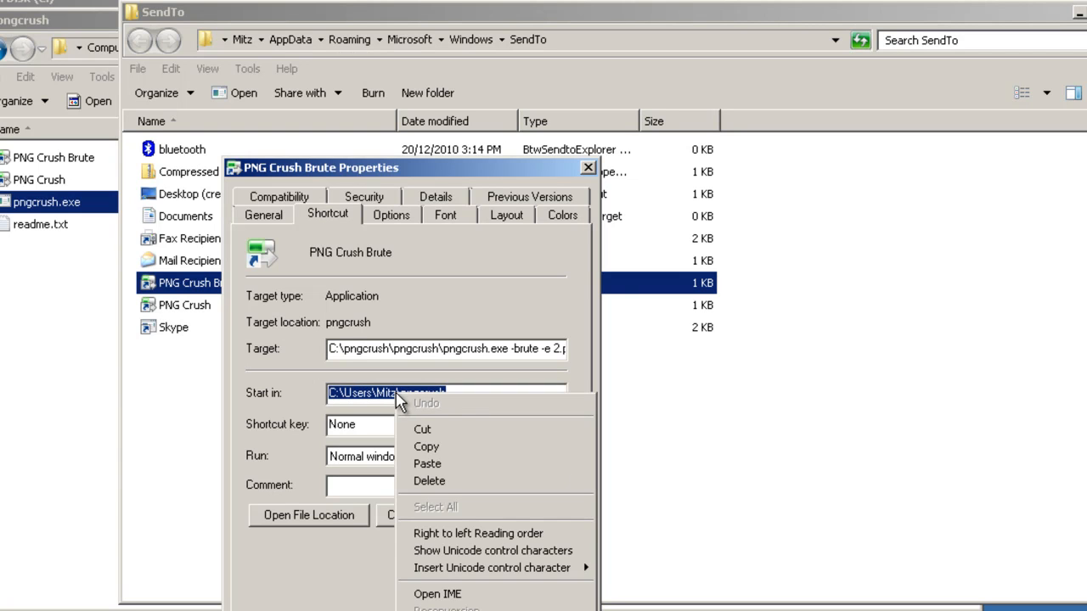
pyautogui.click(427, 448)
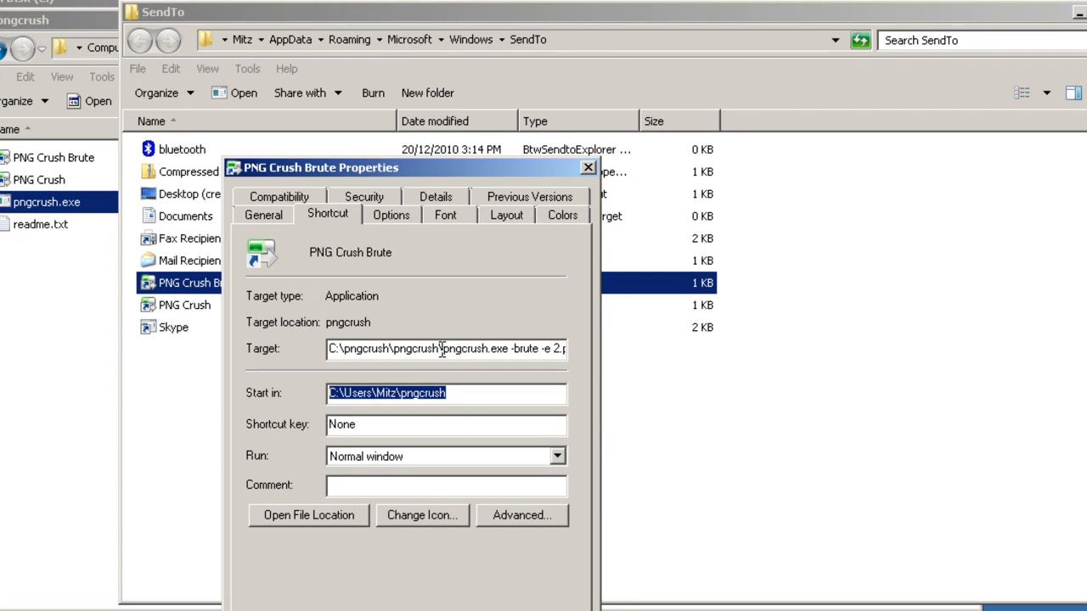
pyautogui.moveTo(438, 348); pyautogui.dragTo(318, 349)
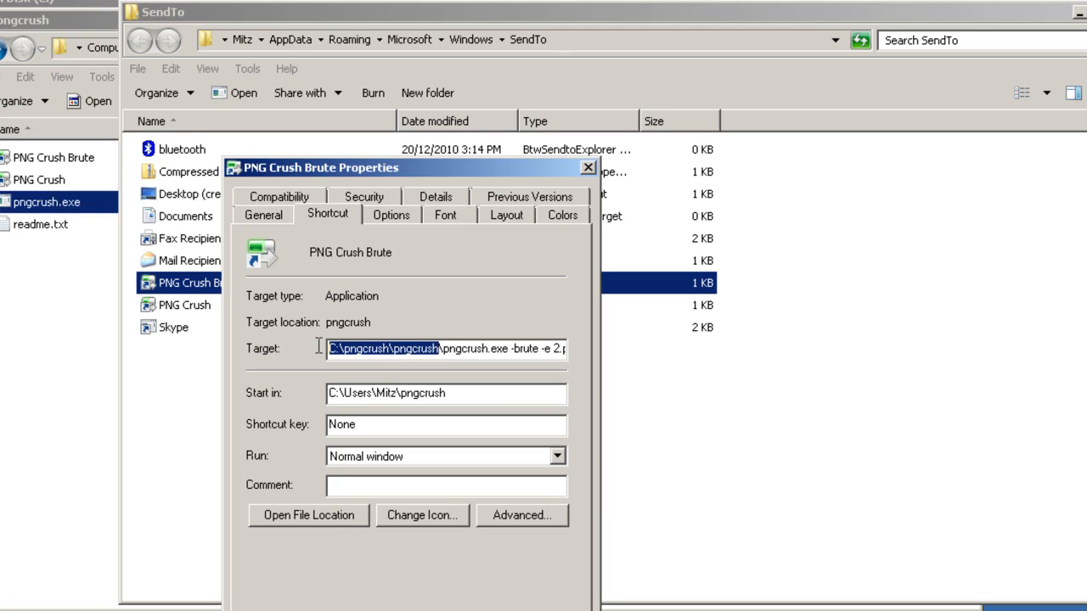
pyautogui.hotkey('ctrl', 'v')
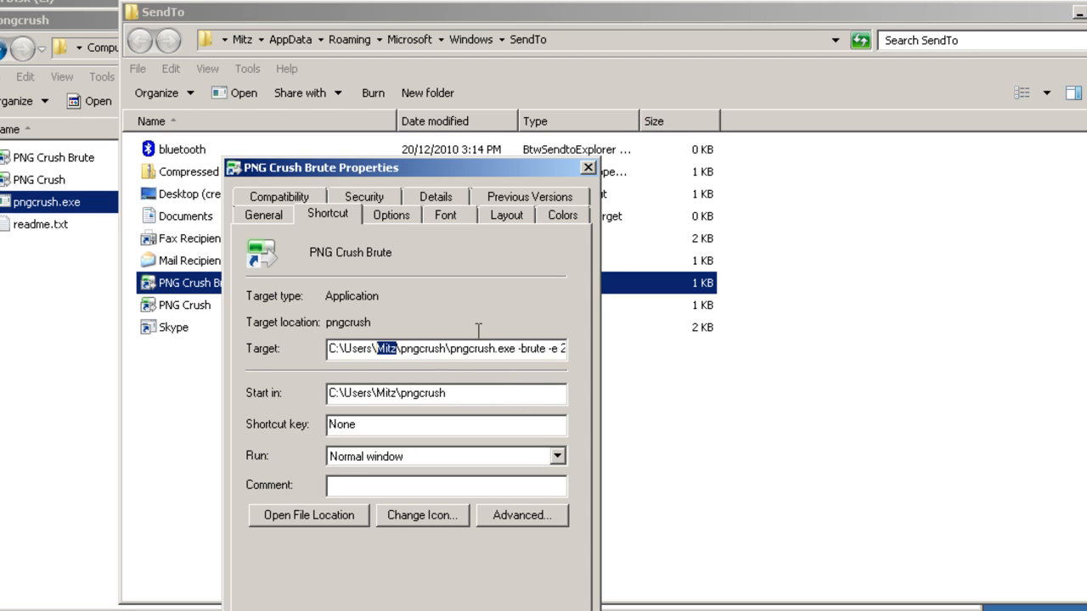
# Compare the Target and Start in paths, then close the properties dialog without applying.
pyautogui.moveTo(473, 399); pyautogui.dragTo(328, 399)
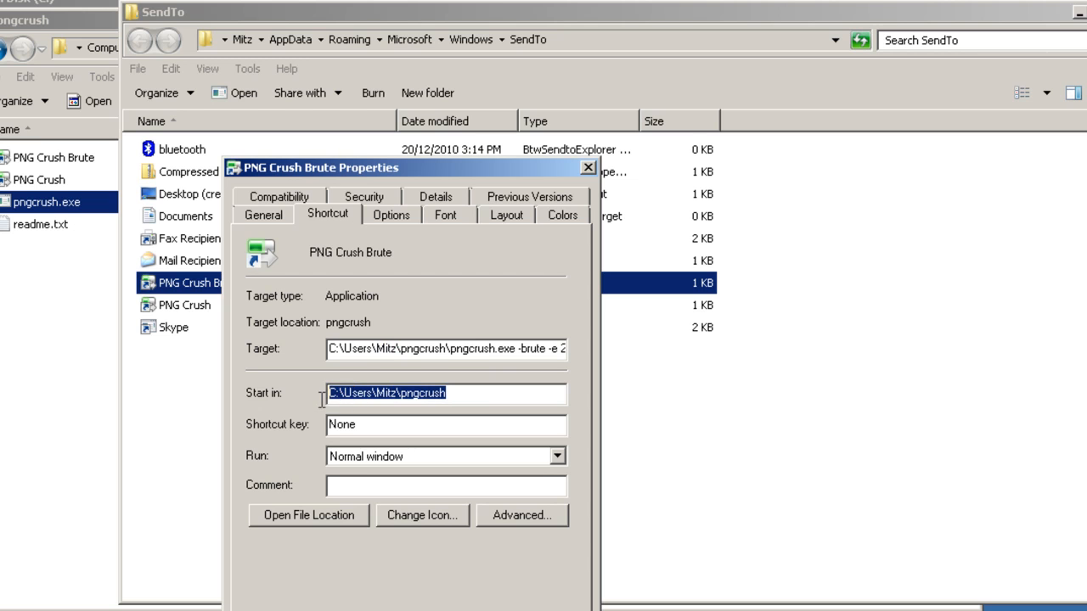
pyautogui.moveTo(329, 348); pyautogui.dragTo(444, 349)
pyautogui.moveTo(455, 398); pyautogui.dragTo(296, 389)
pyautogui.moveTo(453, 349); pyautogui.dragTo(605, 361)
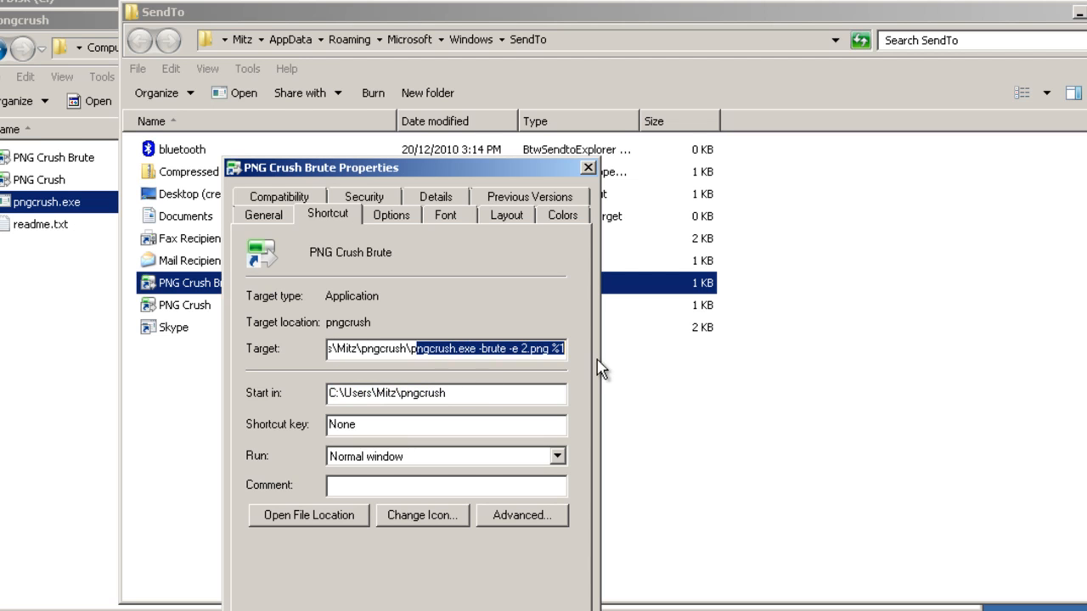
pyautogui.click(465, 392)
pyautogui.moveTo(451, 396); pyautogui.dragTo(283, 382)
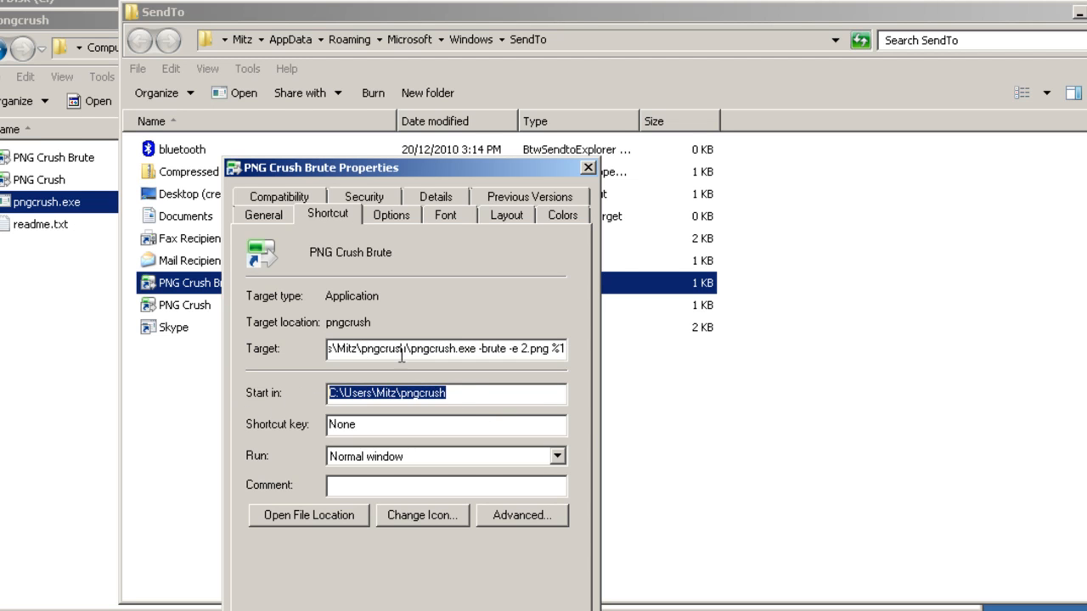
pyautogui.click(466, 396)
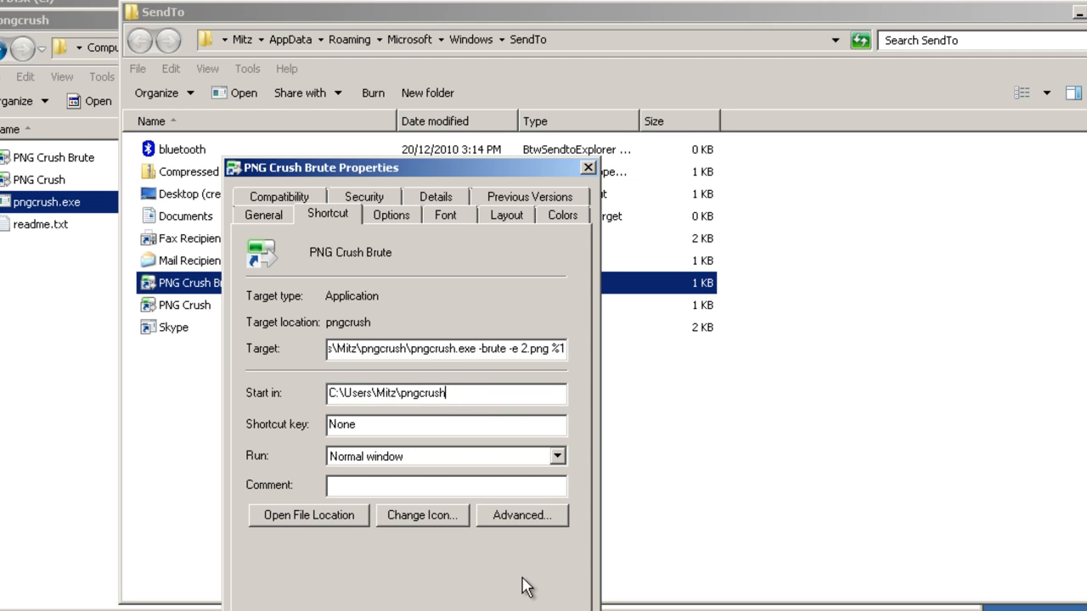
pyautogui.hotkey('shift', 'Tab')
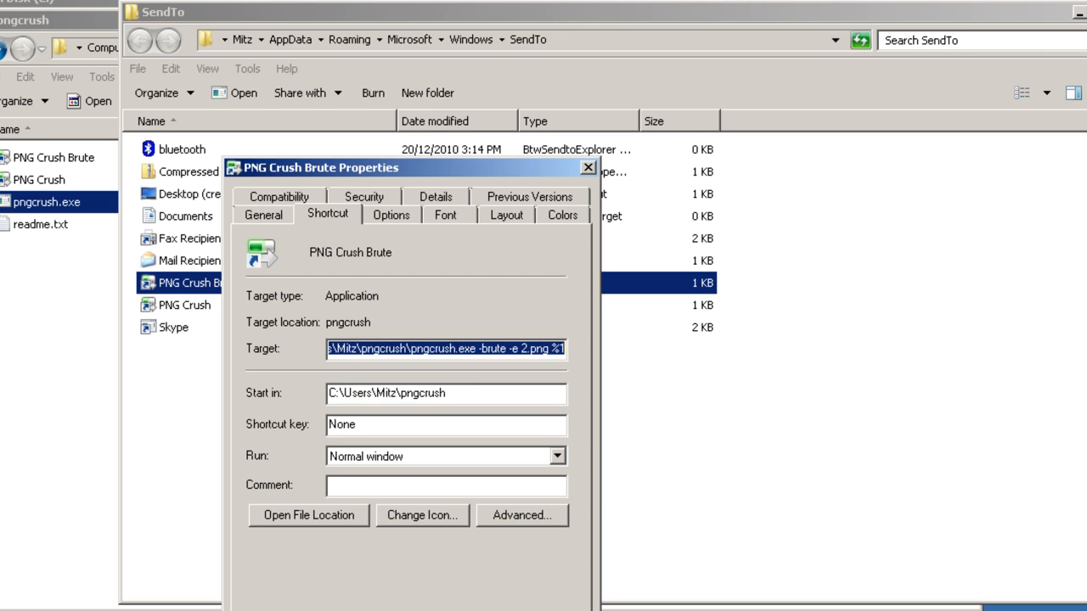
pyautogui.moveTo(425, 349); pyautogui.dragTo(311, 355)
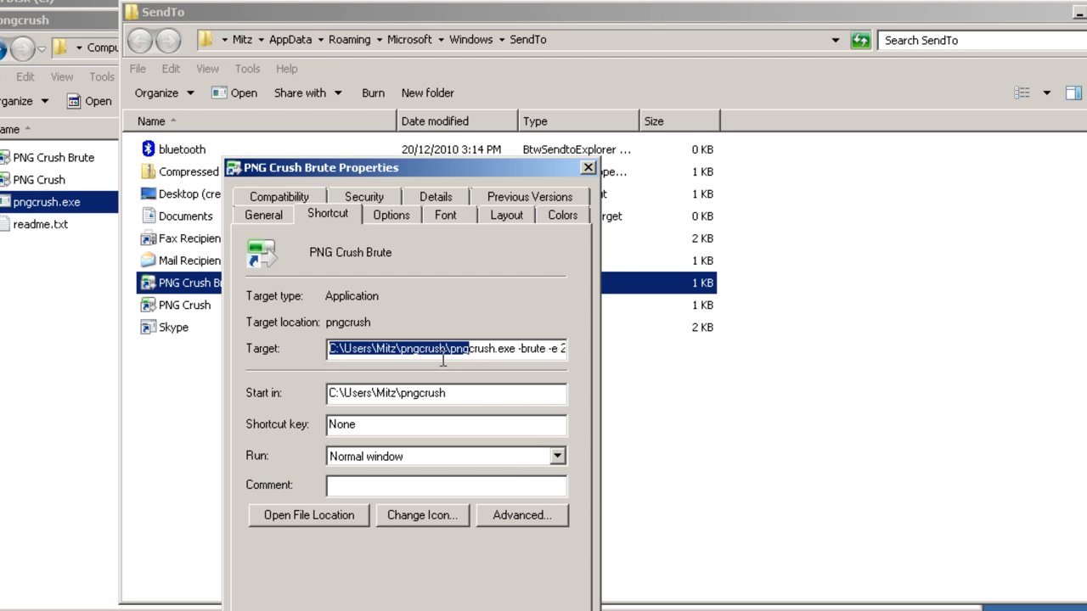
pyautogui.click(587, 167)
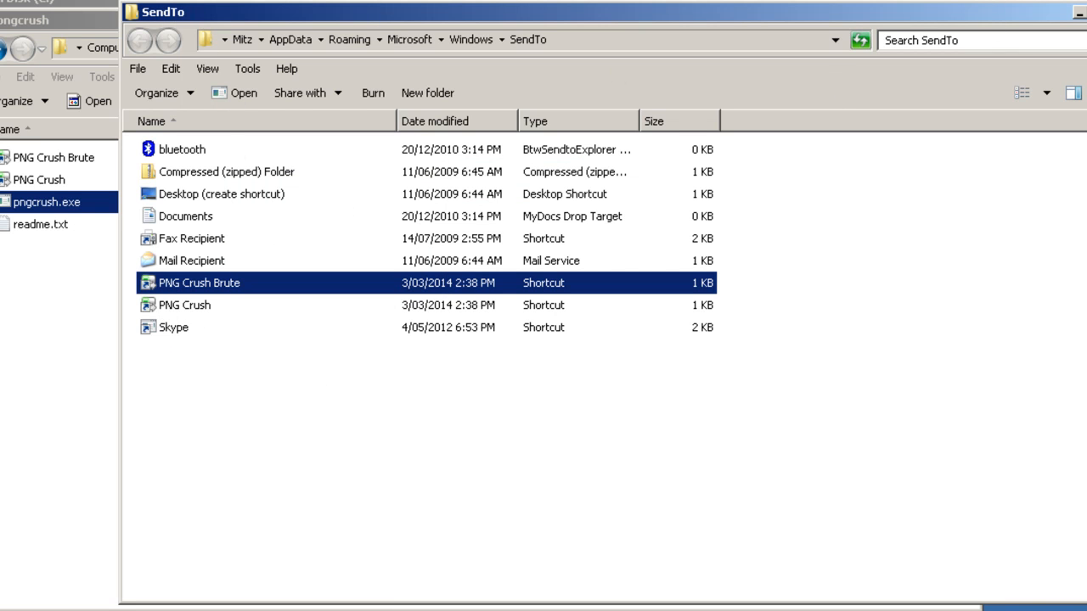
# Close the SendTo, pngcrush and Local Disk explorer windows.
pyautogui.click(1086, 13)
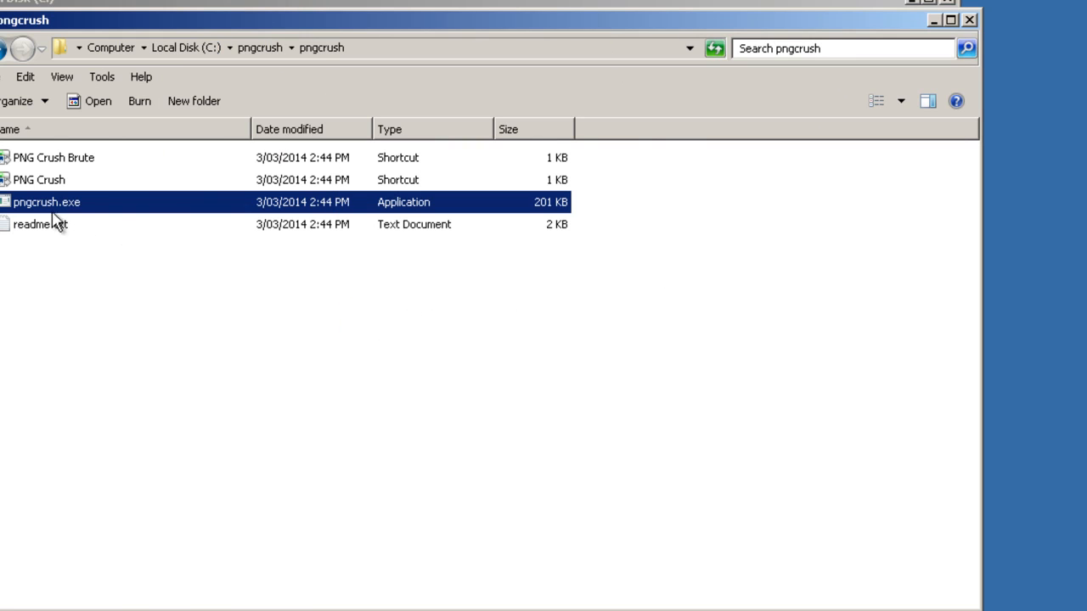
pyautogui.click(971, 21)
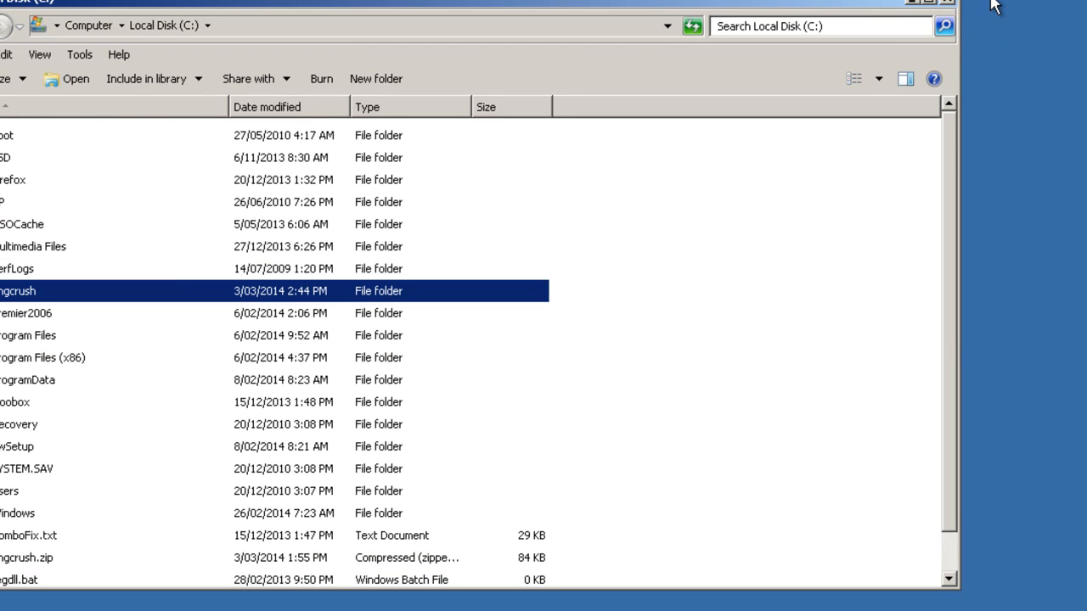
pyautogui.click(949, 4)
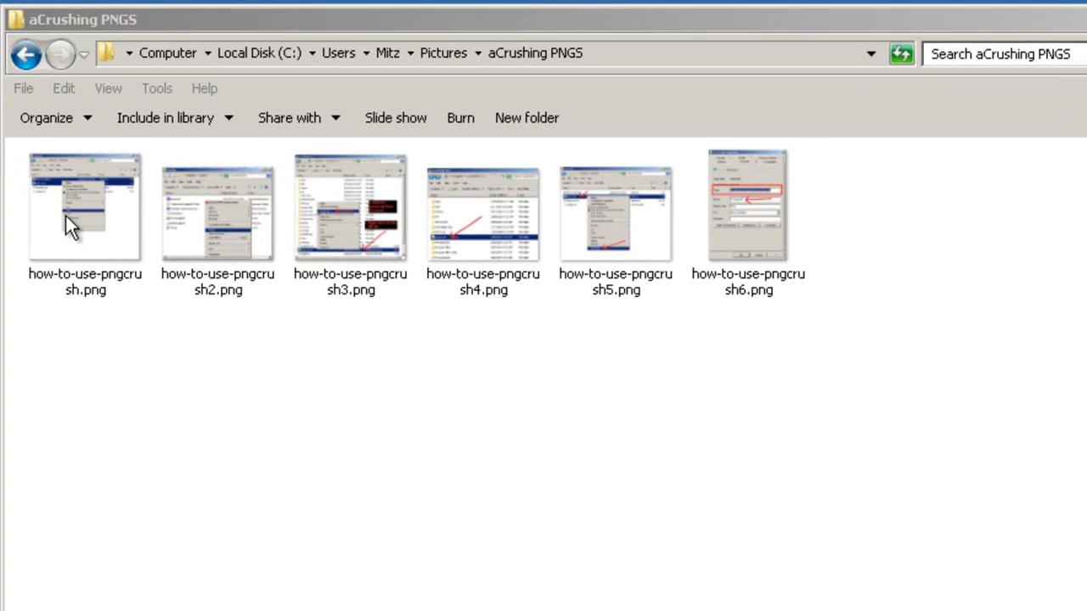
# Send how-to-use-pngcrush.png to PNG Crush and allow the unverified program to run.
pyautogui.click(65, 216)
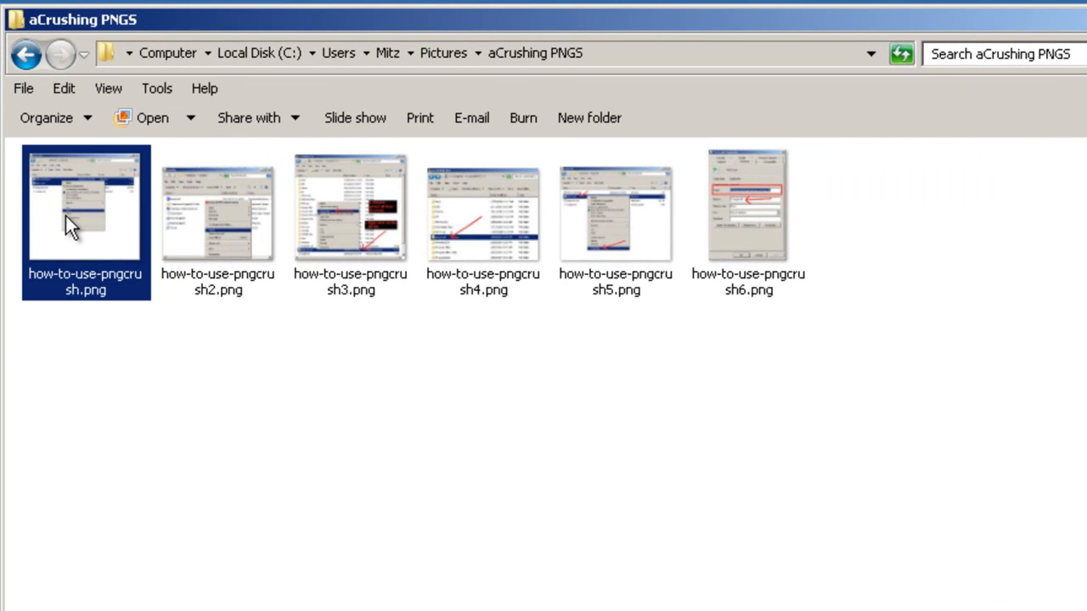
pyautogui.rightClick(66, 215)
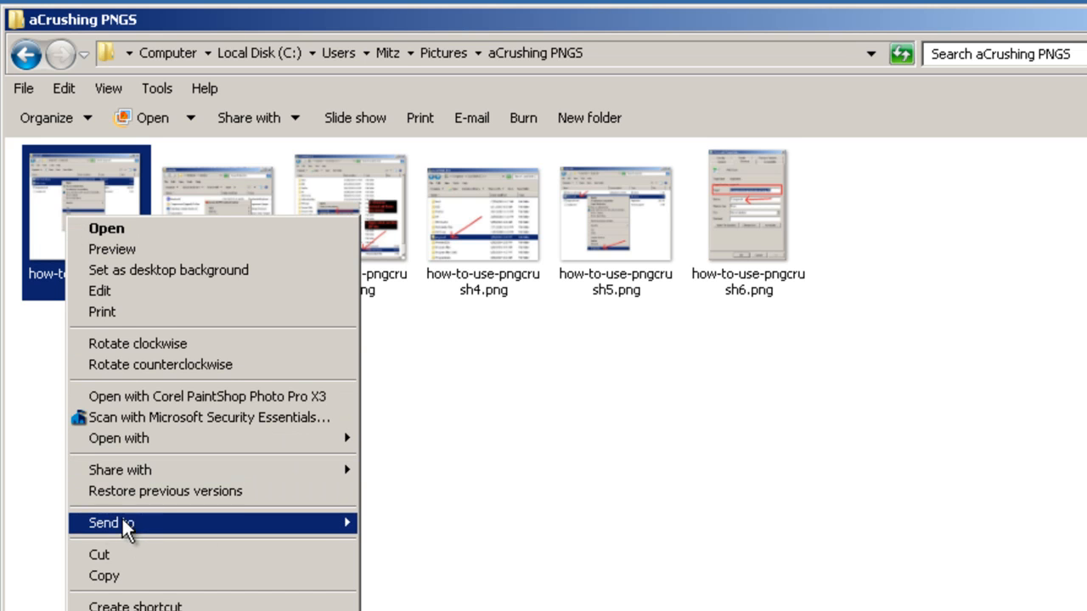
pyautogui.moveTo(128, 524)
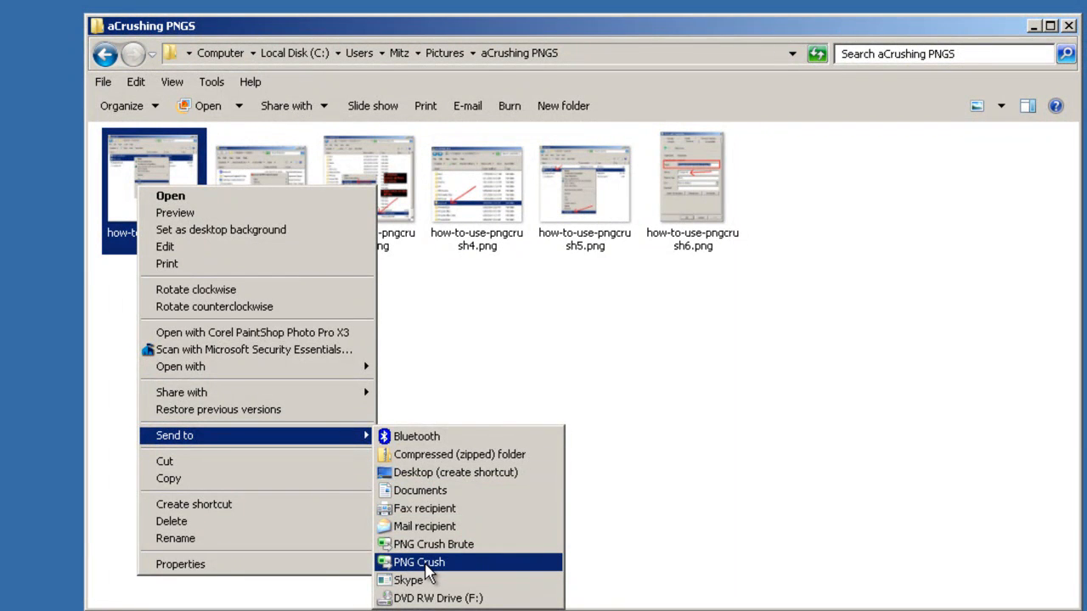
pyautogui.click(425, 564)
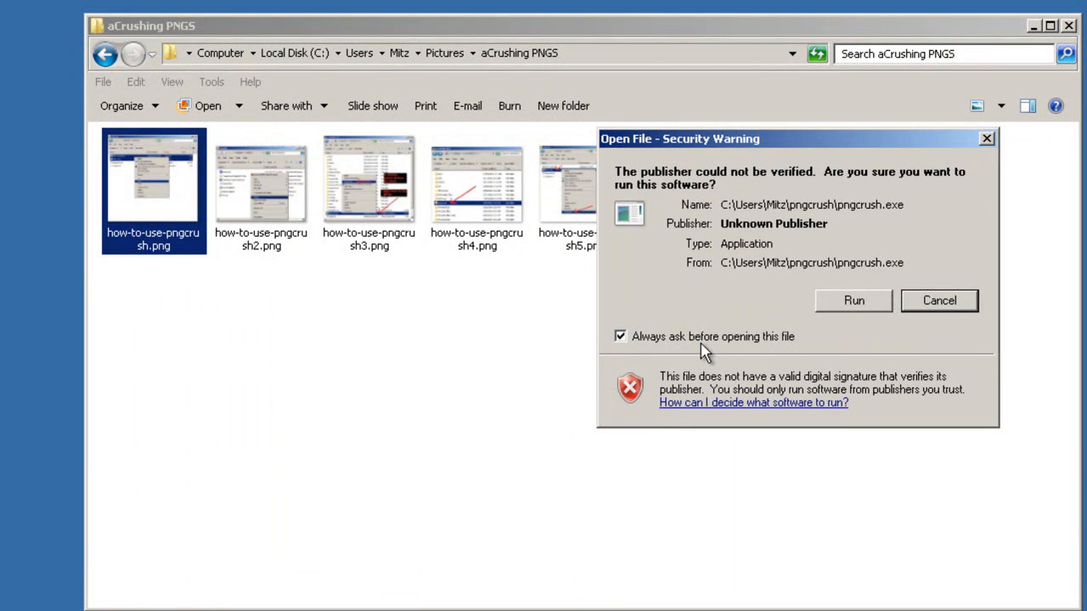
pyautogui.click(859, 304)
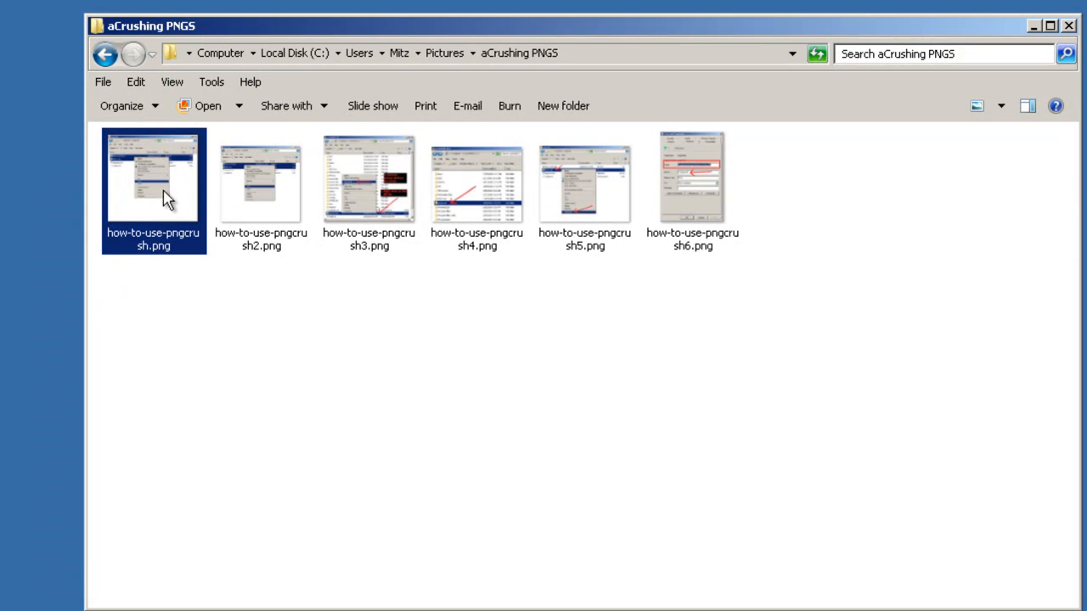
# Inspect the file sizes of the first two PNG images in their tooltips.
pyautogui.moveTo(264, 257)
pyautogui.click(357, 214)
pyautogui.click(272, 212)
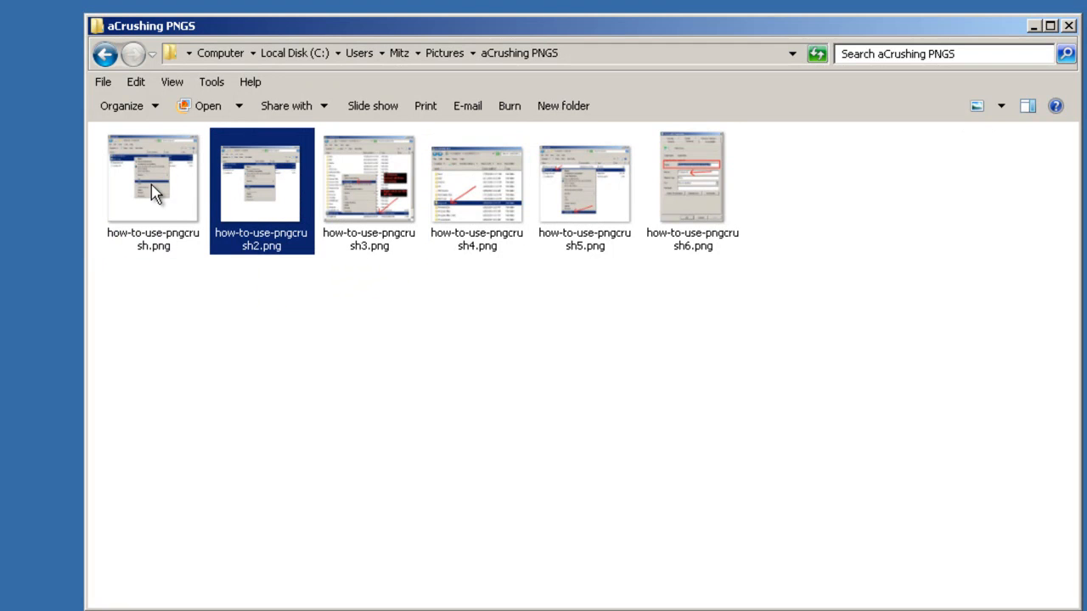
pyautogui.moveTo(152, 194)
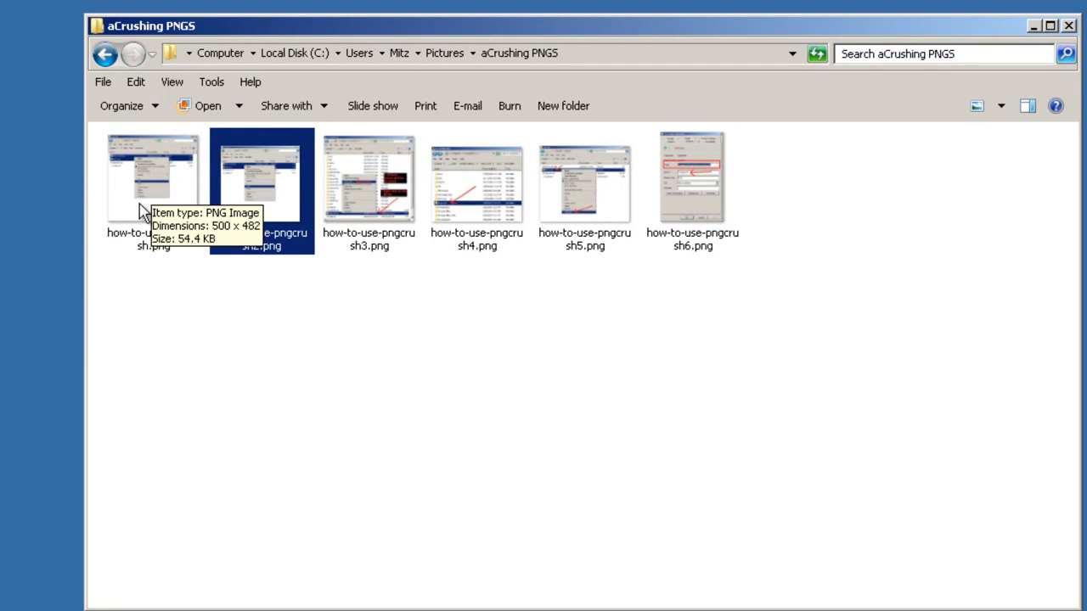
pyautogui.click(141, 212)
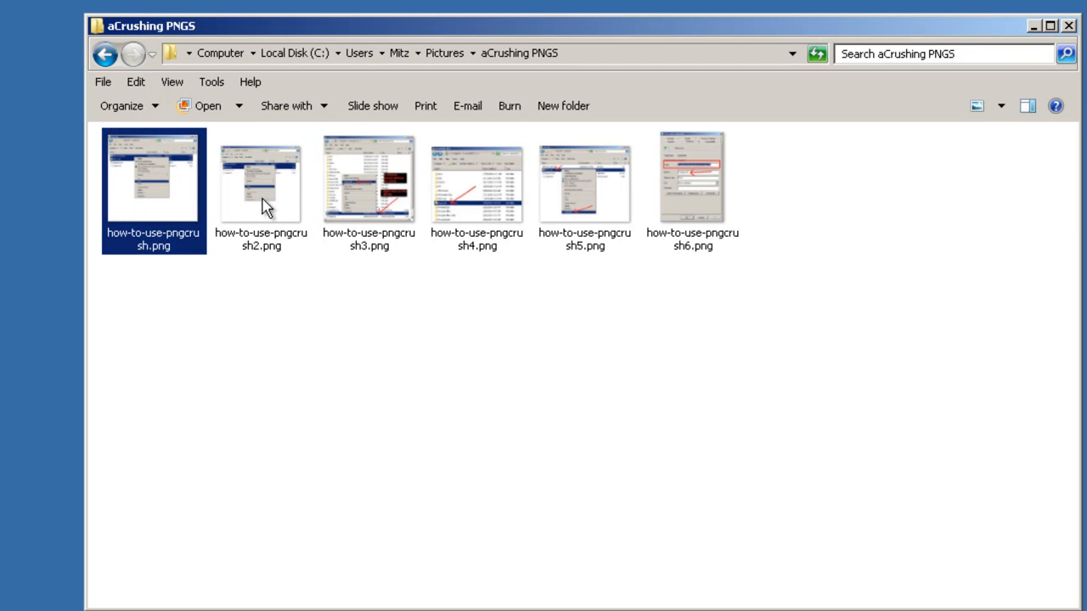
pyautogui.moveTo(254, 199)
pyautogui.moveTo(167, 204)
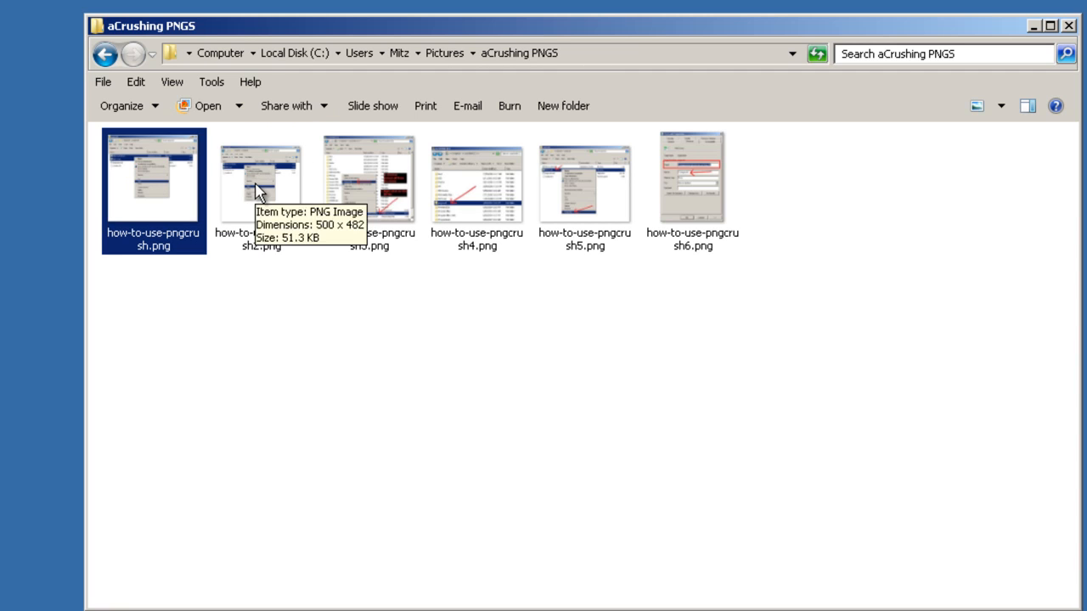
# Add the third to sixth how-to-use-pngcrush images to the selection and send all five to PNG Crush.
pyautogui.keyDown('ctrl'); pyautogui.click(379, 195); pyautogui.keyUp('ctrl')
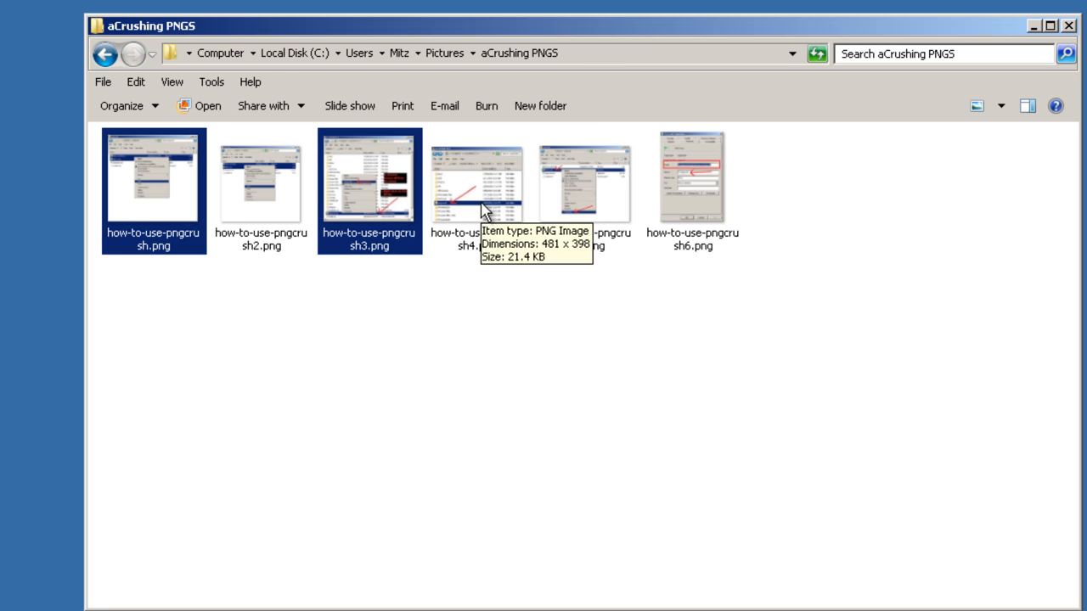
pyautogui.keyDown('ctrl'); pyautogui.click(481, 206); pyautogui.keyUp('ctrl')
pyautogui.keyDown('ctrl'); pyautogui.click(610, 213); pyautogui.keyUp('ctrl')
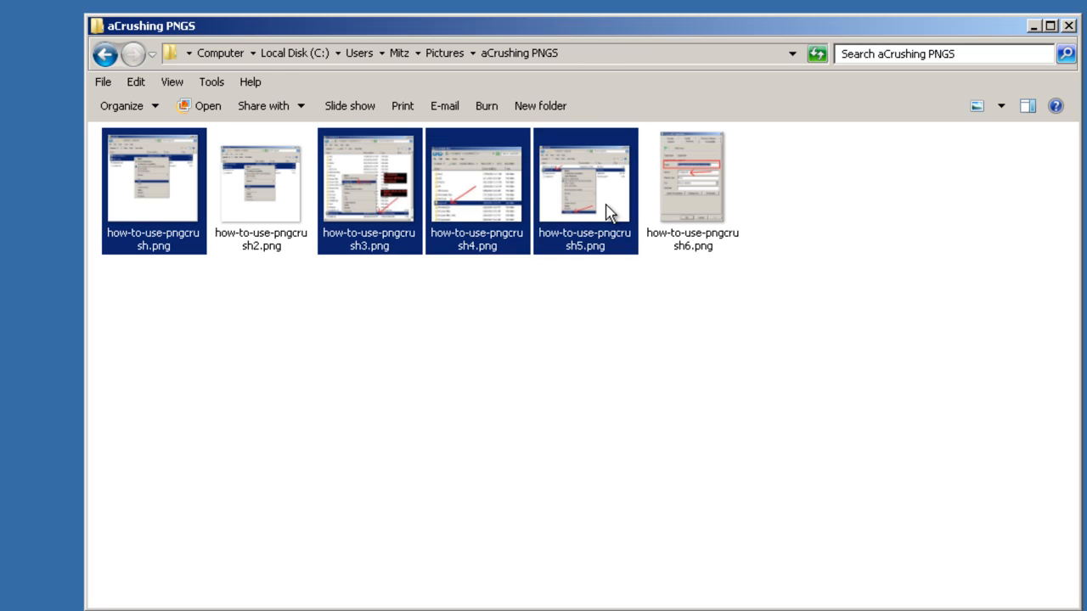
pyautogui.keyDown('ctrl'); pyautogui.click(710, 208); pyautogui.keyUp('ctrl')
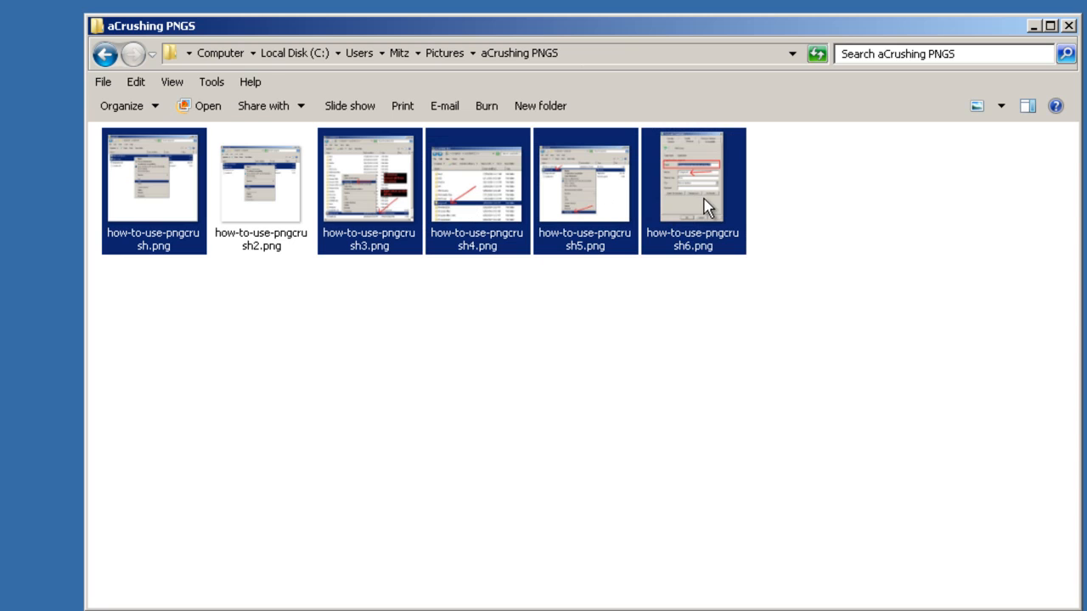
pyautogui.rightClick(575, 193)
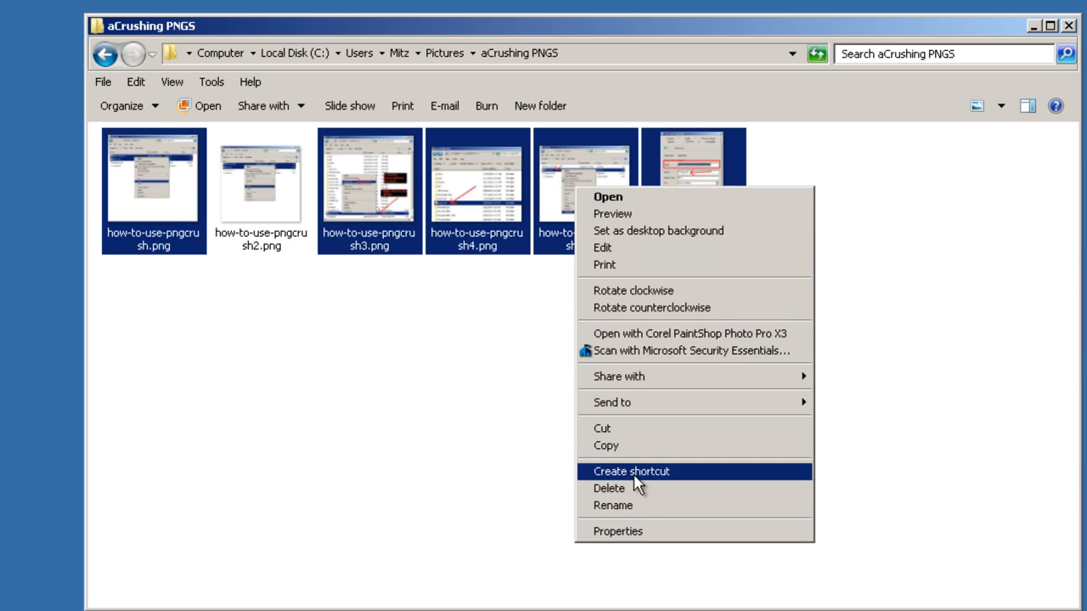
pyautogui.moveTo(622, 412)
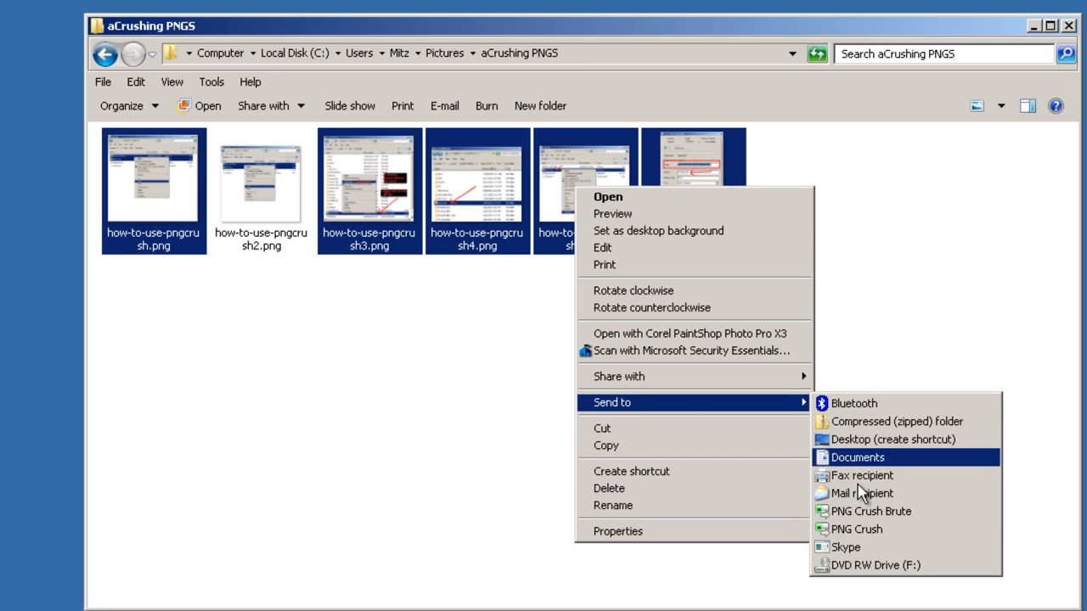
pyautogui.click(879, 531)
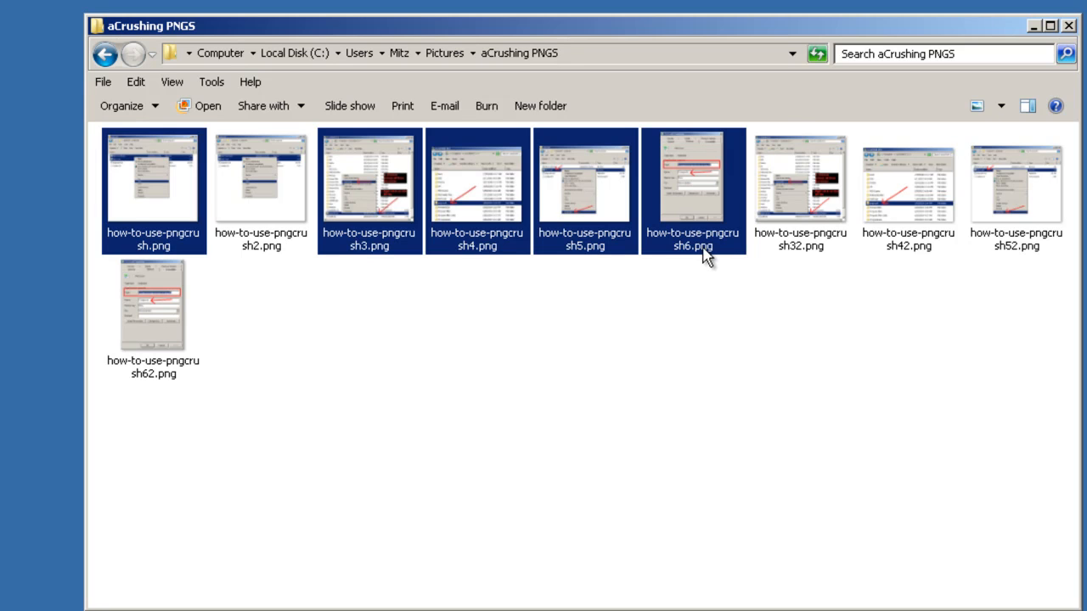
# Delete the five selected original PNG images to the Recycle Bin.
pyautogui.moveTo(686, 196)
pyautogui.rightClick(478, 169)
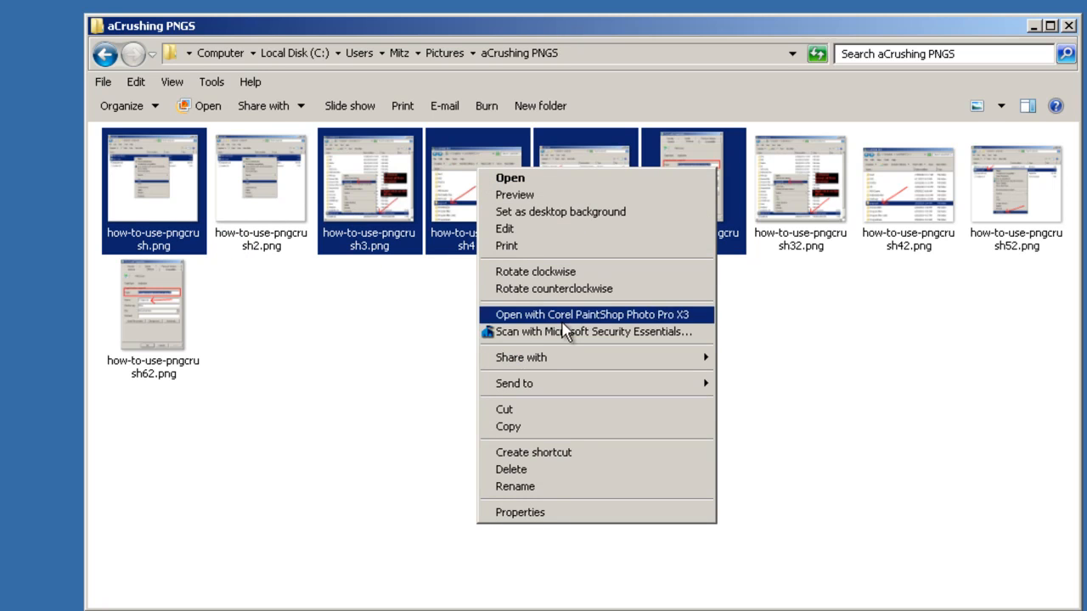
pyautogui.click(528, 468)
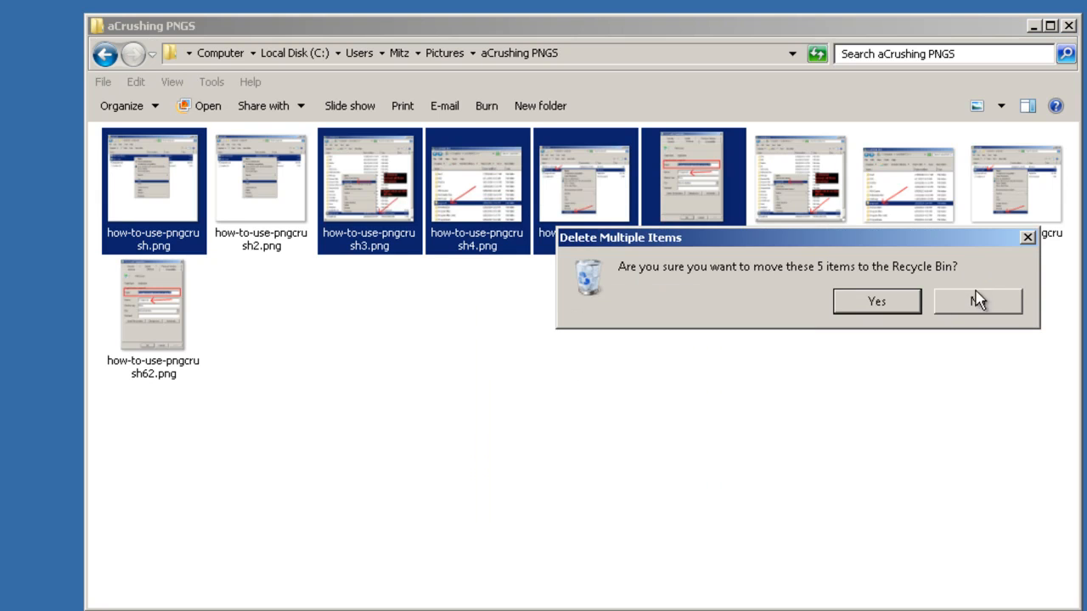
pyautogui.click(906, 310)
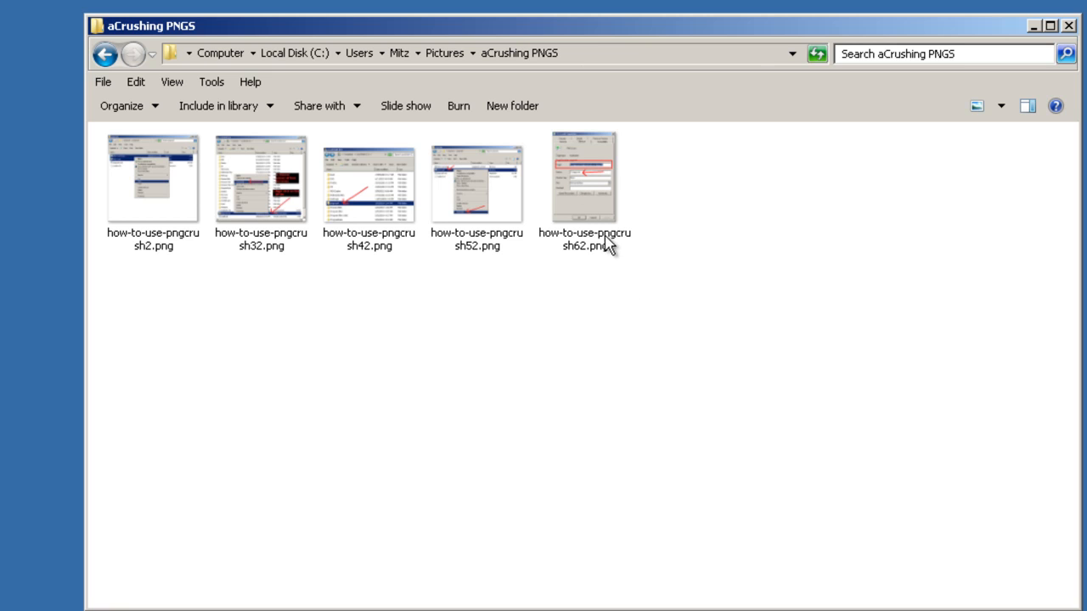
pyautogui.moveTo(607, 244)
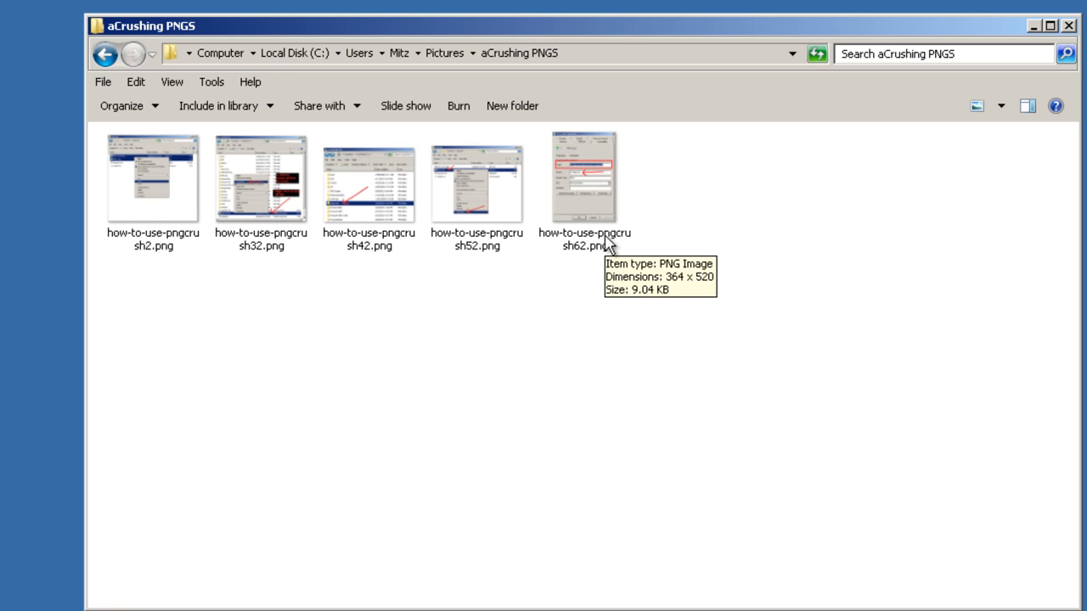